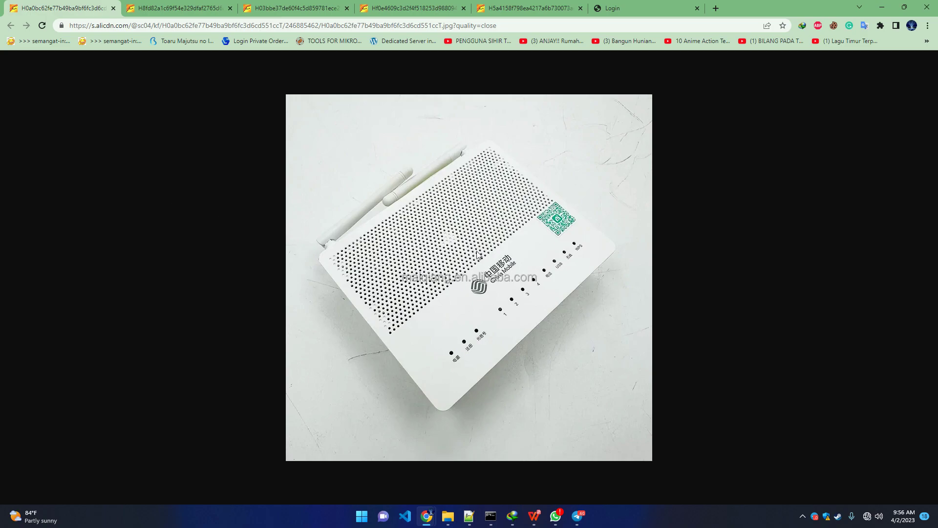
- Browse the router's front, bottom and rear photos, then move on to the last photo tab
left_click(173, 7)
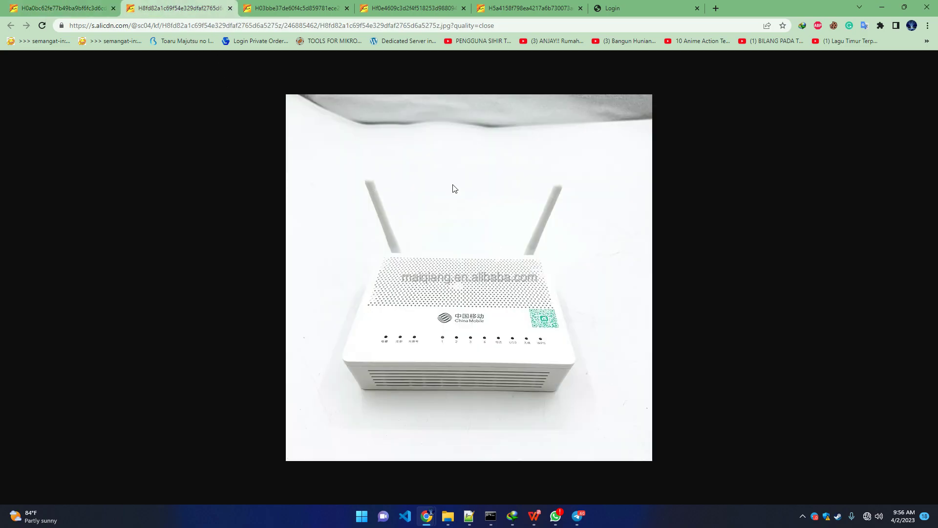
left_click(260, 5)
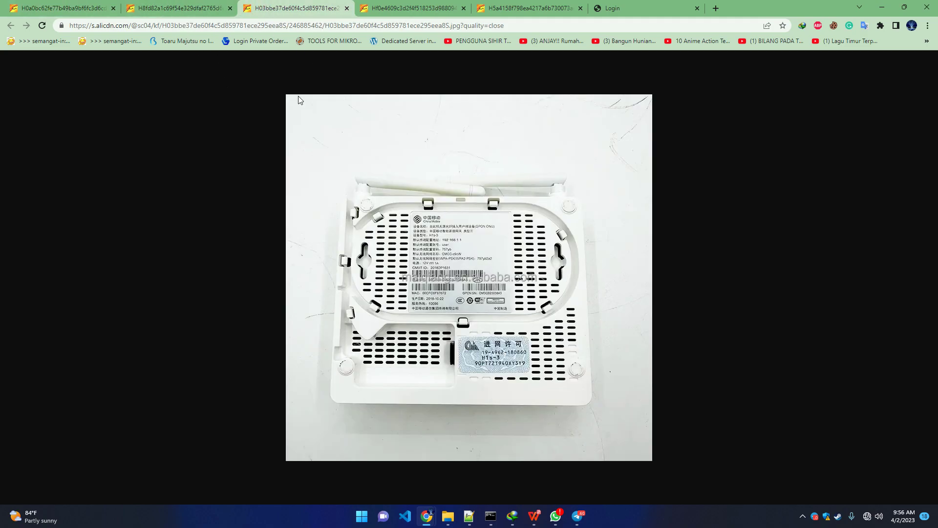
left_click(376, 4)
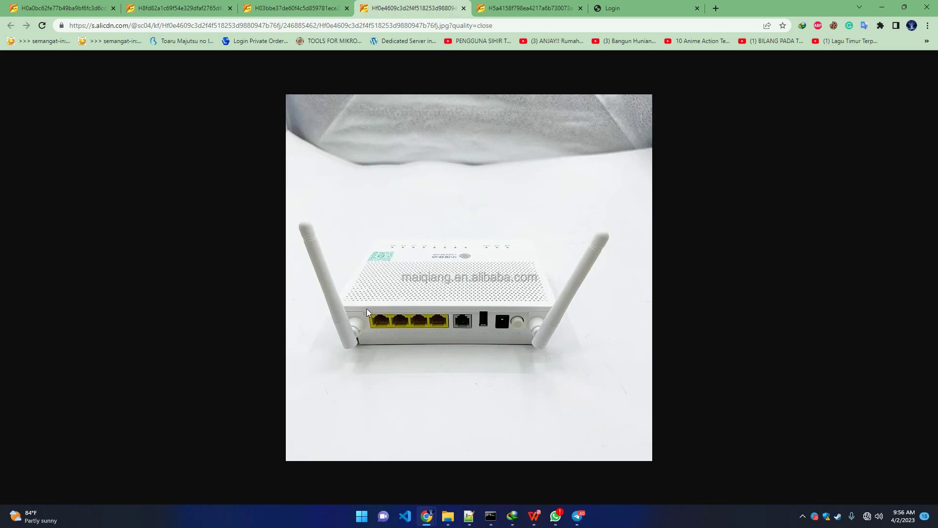
key("alt")
key("ctrl+Tab")
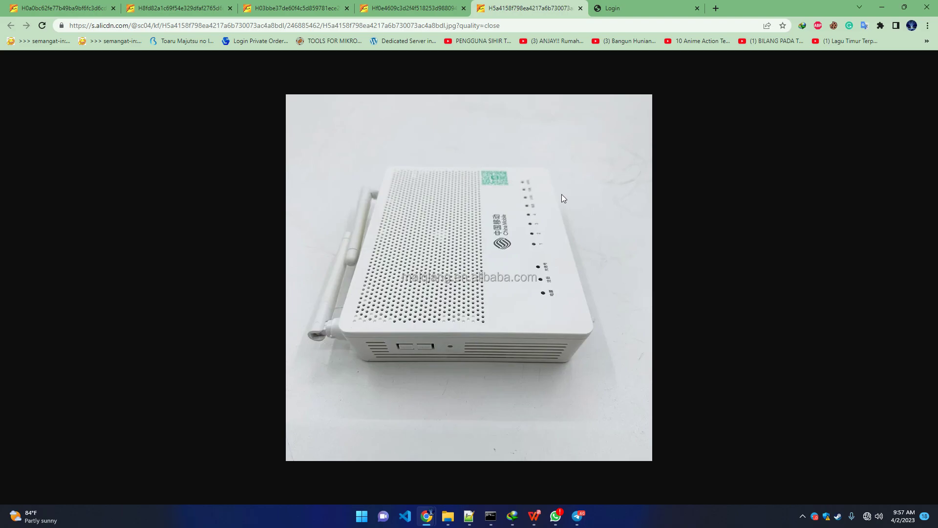
- Sign in at 192.168.1.1 as telecomadmin with the admin password, fixing a username typo
left_click(628, 3)
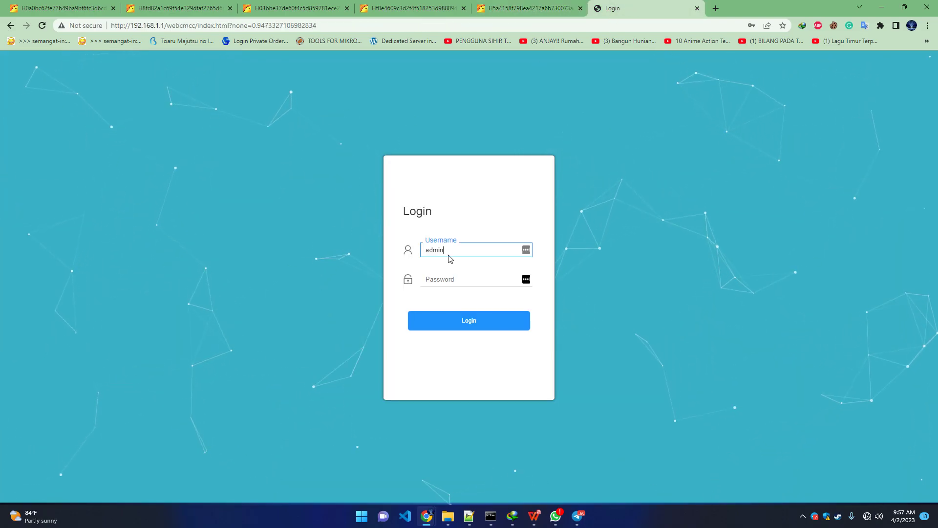
double_click(141, 25)
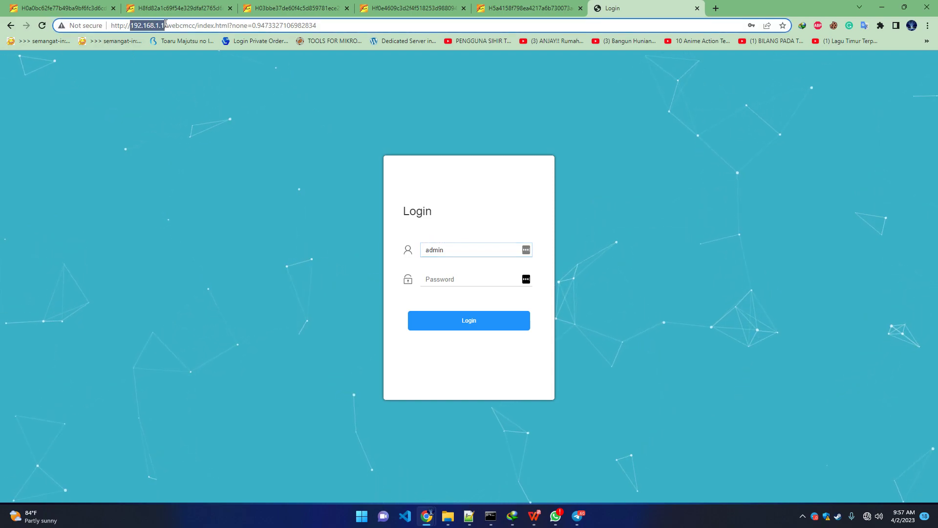
double_click(459, 248)
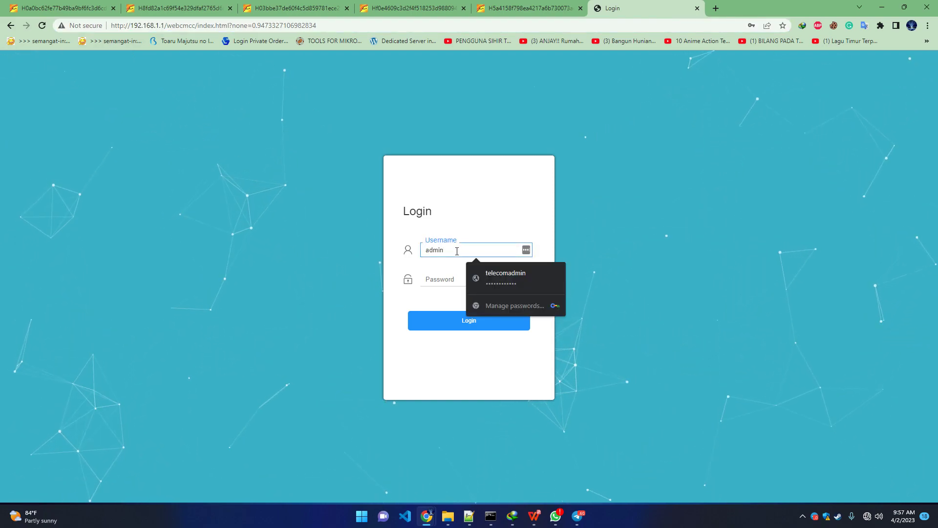
type("te")
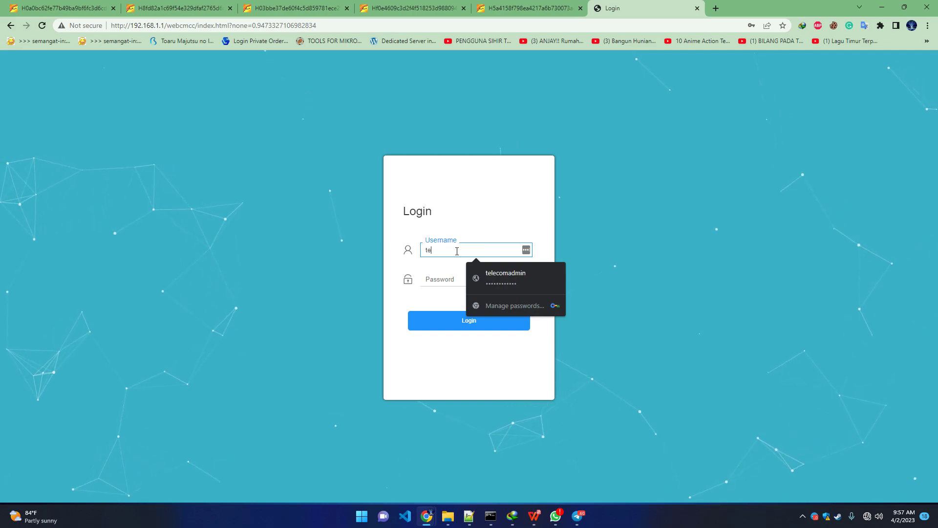
type("lecomadmion")
key("Tab")
double_click(484, 252)
type("telecomadmin")
key("Tab")
type("*******")
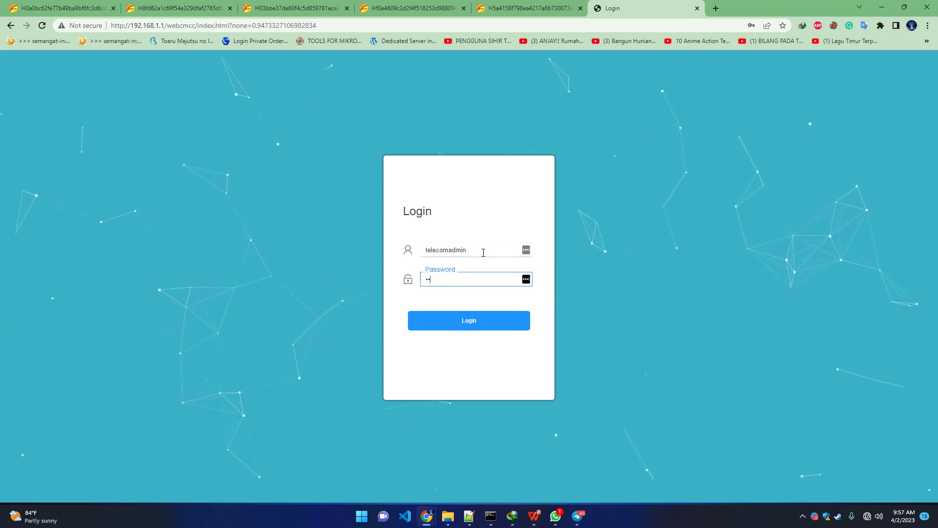
type("*****")
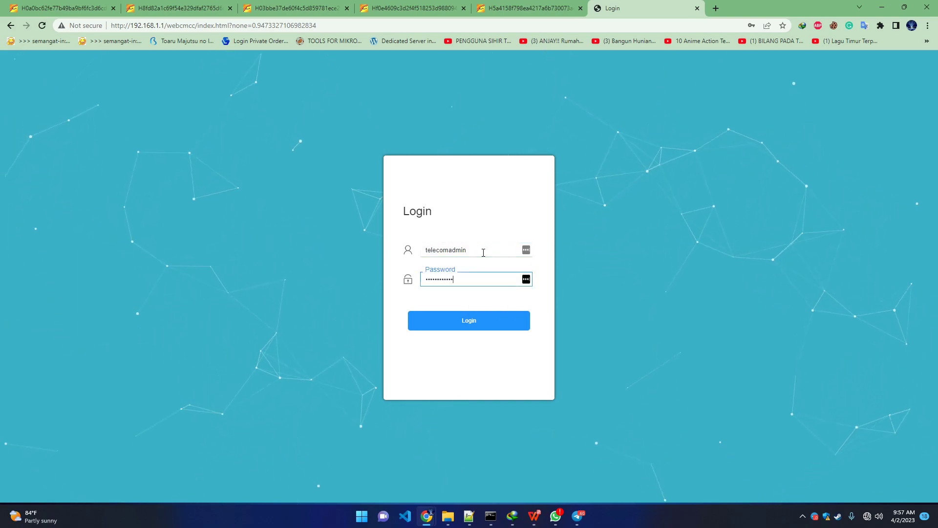
left_click(458, 322)
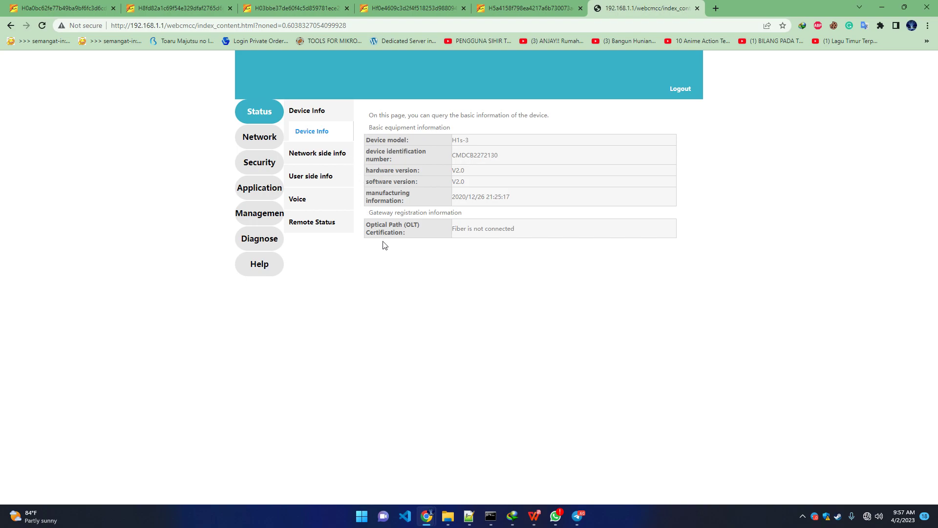
- Check device info: model H1s-3, hardware V2.0, fiber not connected
left_click_drag(455, 140, 485, 141)
left_click_drag(404, 170, 494, 177)
left_click_drag(366, 226, 411, 224)
left_click_drag(464, 230, 507, 233)
- Review the network-side IPv4 connection list and the PON link information
left_click(315, 154)
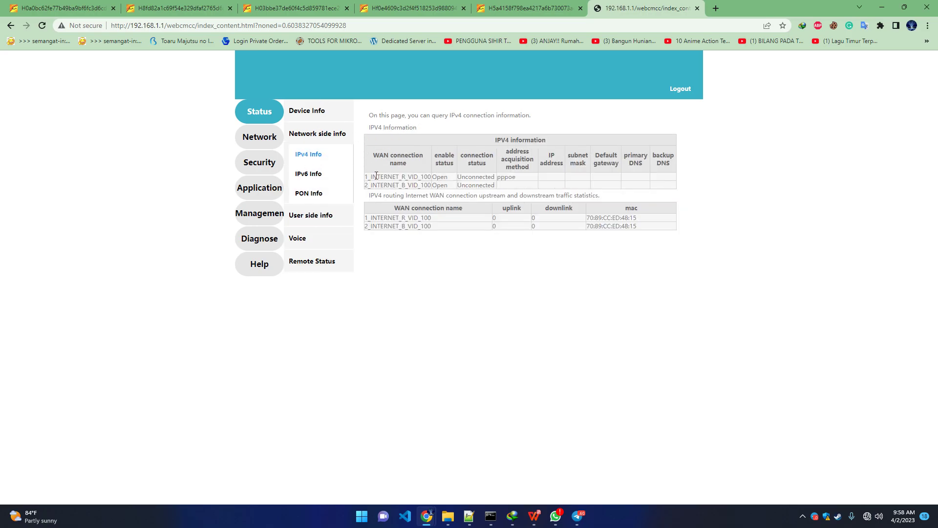
left_click_drag(371, 176, 427, 186)
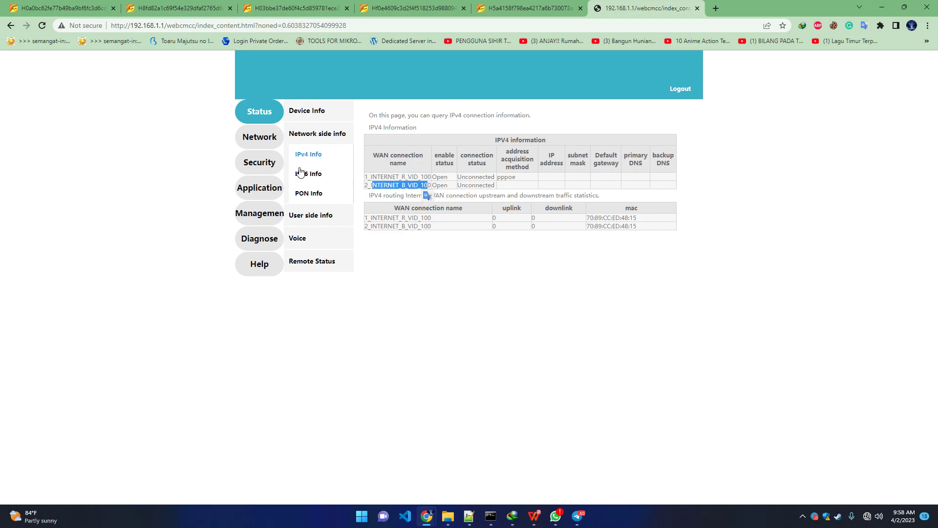
left_click(308, 194)
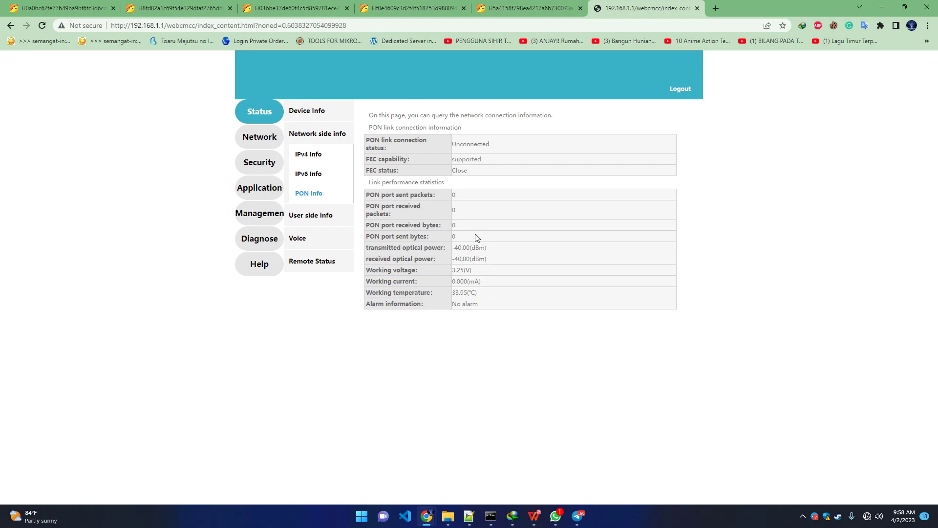
- Review user-side info: wireless statistics, LAN port 1 at 1000M, DHCP allocations and USB status
left_click(311, 218)
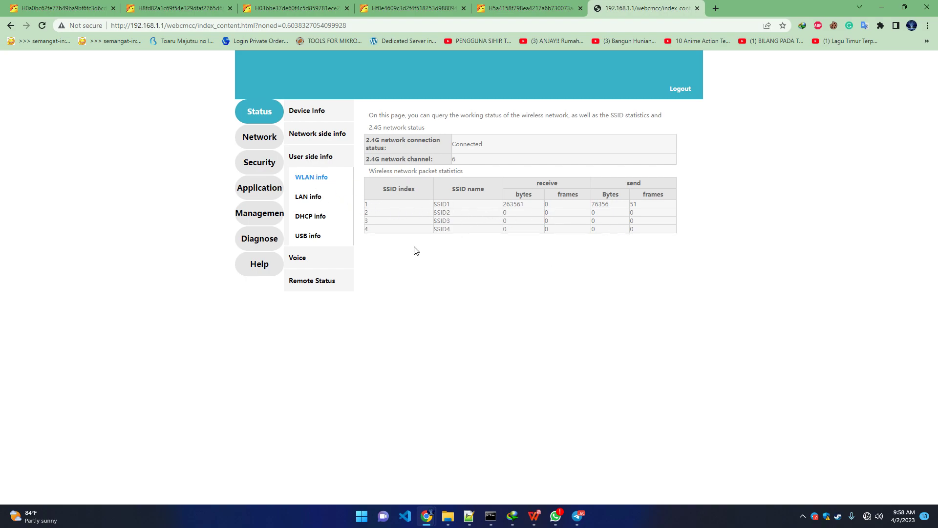
left_click(308, 199)
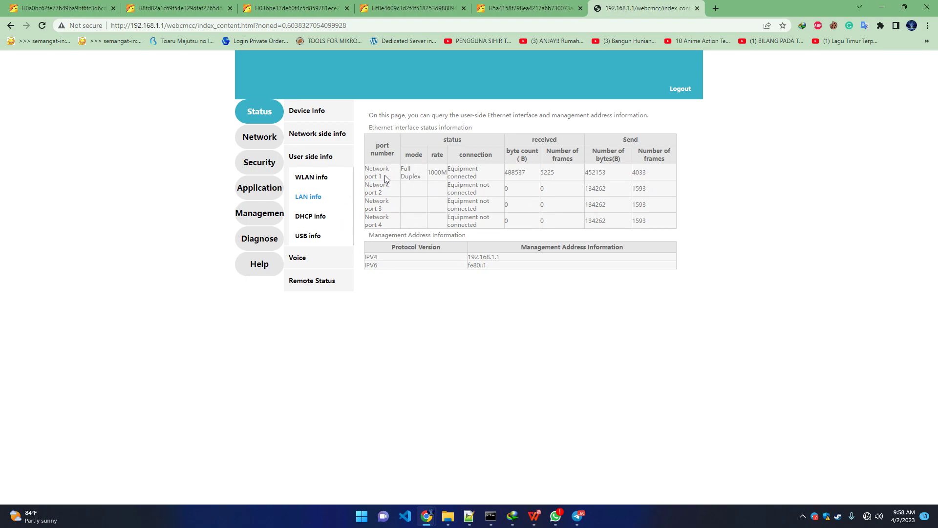
double_click(436, 171)
left_click(311, 218)
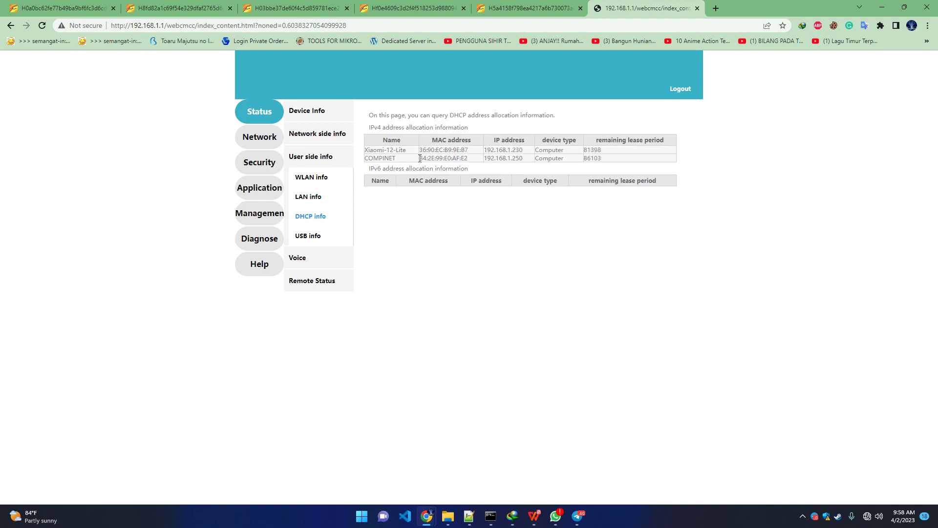
left_click(304, 238)
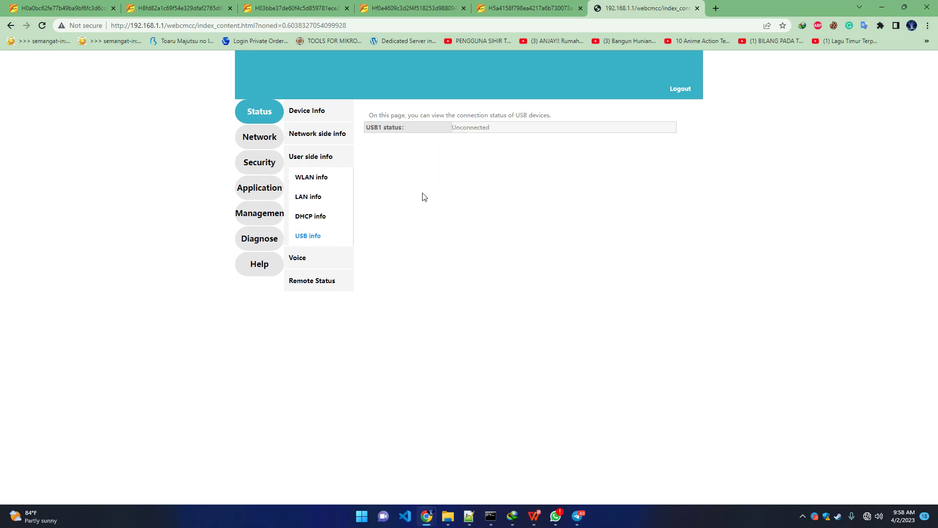
- Check the voice registration and remote connection status, then open the WAN configuration
left_click(313, 261)
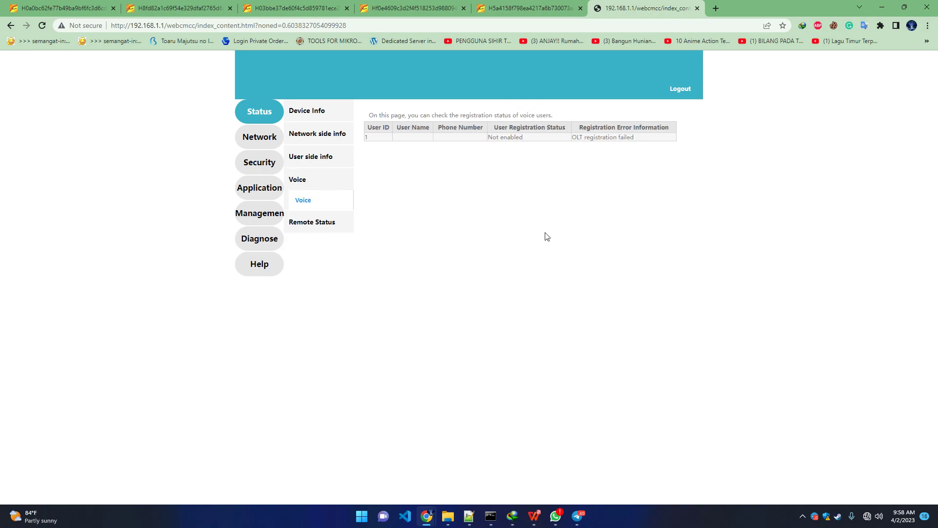
left_click(316, 220)
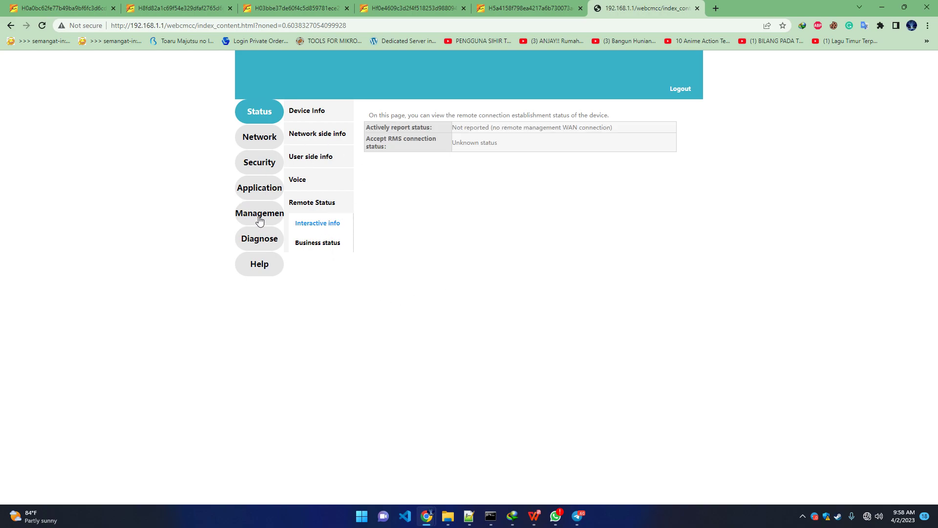
left_click(262, 140)
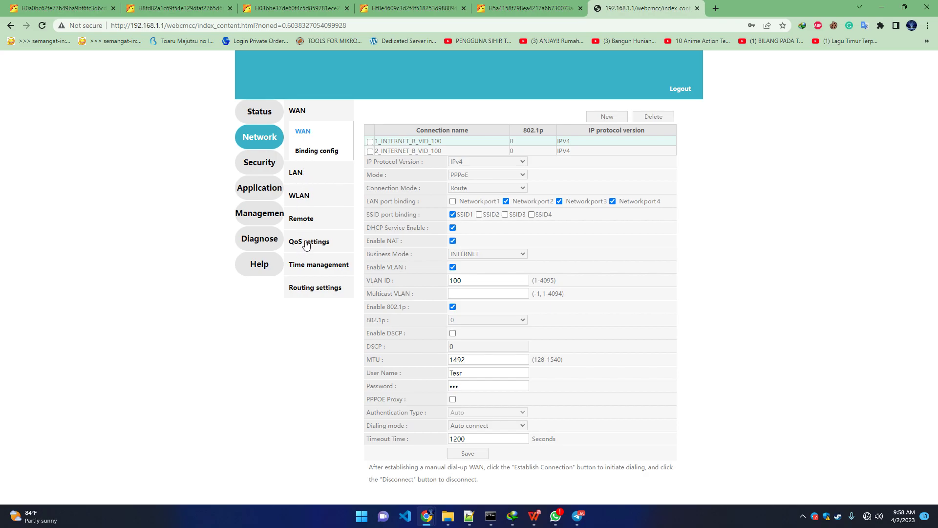
- Look through the LAN, Wi-Fi basic, TR069 and time management pages
left_click(299, 177)
left_click(303, 216)
left_click(303, 226)
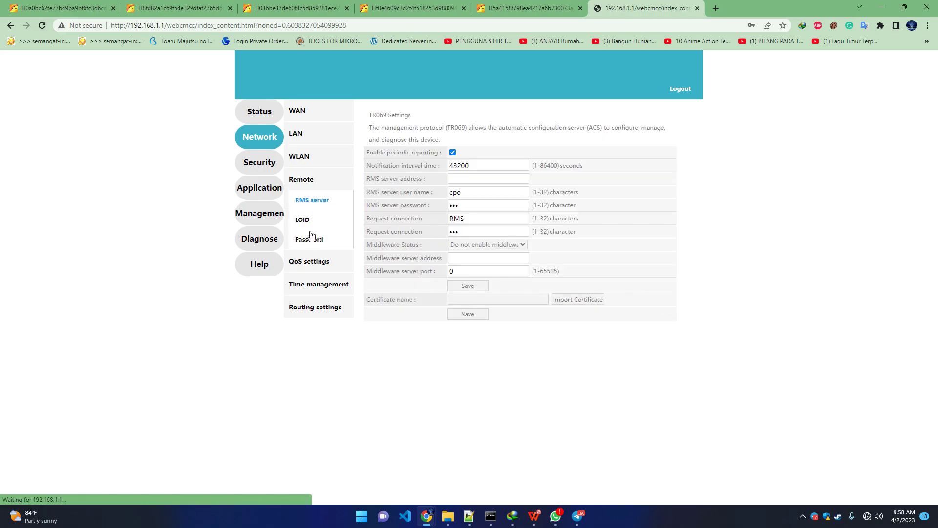
left_click(313, 294)
- View the Security section's Firewall, MAC filtering and Port filtering pages
left_click(270, 168)
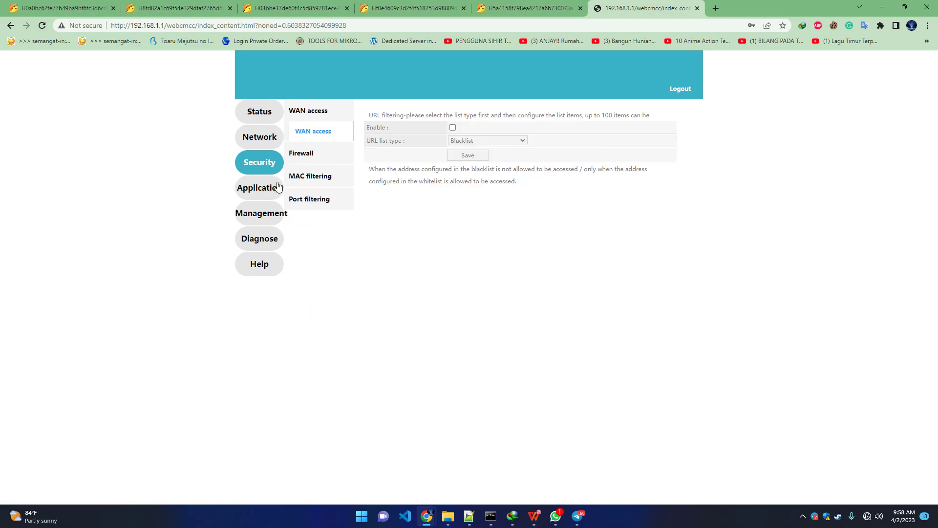
left_click(311, 160)
left_click(307, 181)
left_click(308, 199)
- Browse the Application, Management and Diagnose sections, ending back on Application DDNS settings
left_click(264, 195)
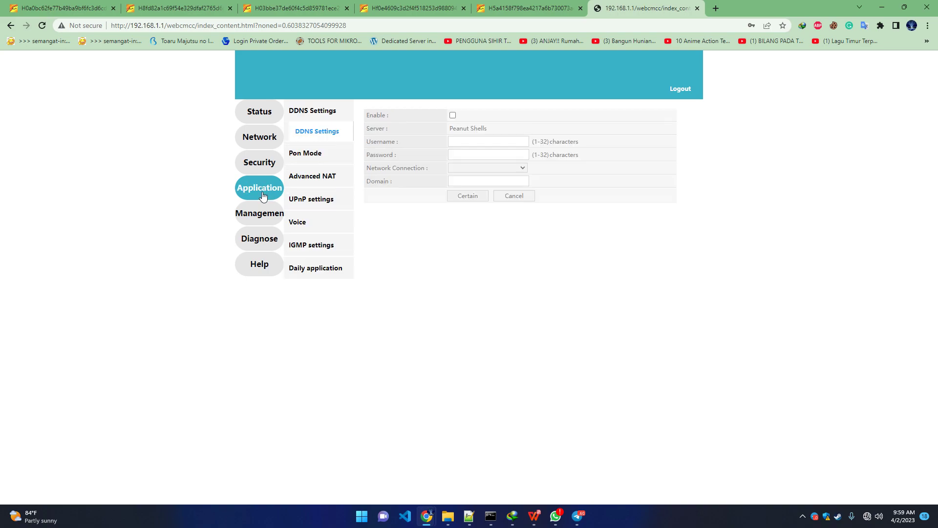
left_click(248, 222)
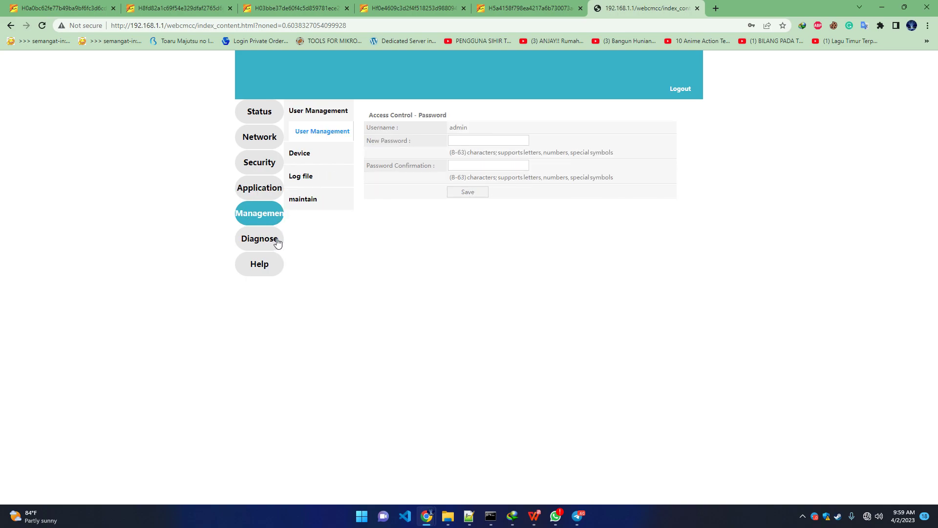
left_click(277, 243)
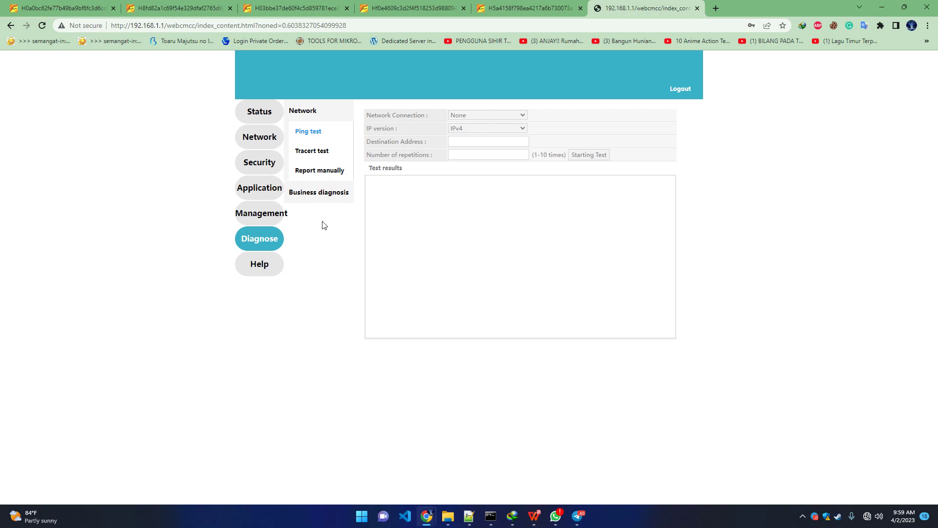
left_click(263, 190)
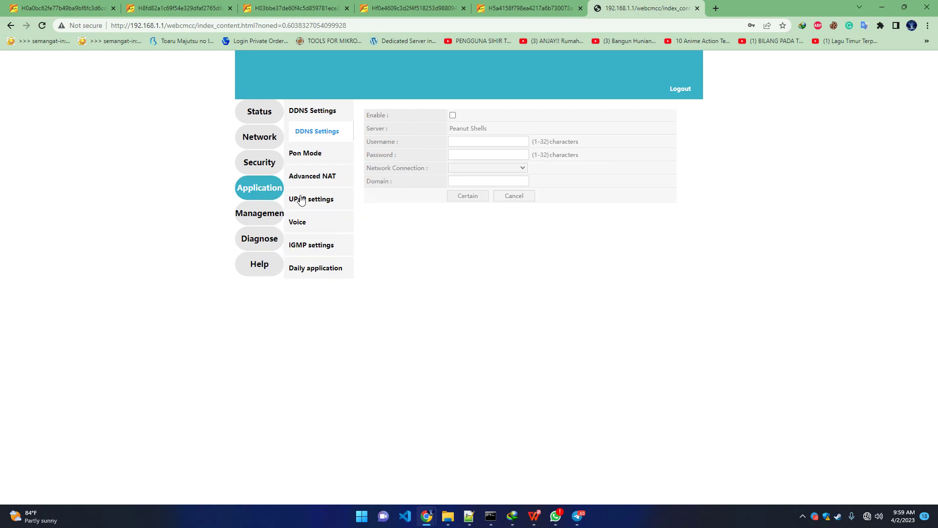
- Apply EPON on the Pon Mode page and dismiss the success message
left_click(317, 154)
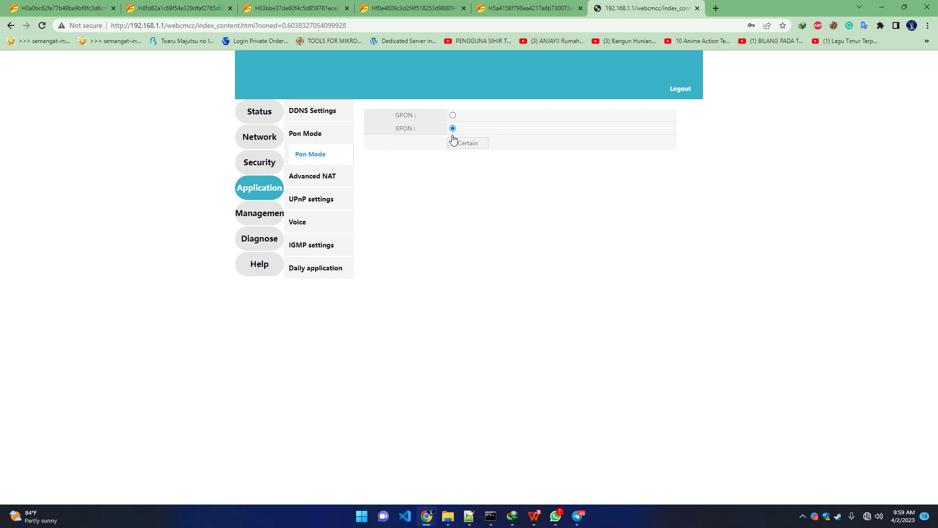
left_click(468, 147)
left_click(554, 80)
left_click(475, 143)
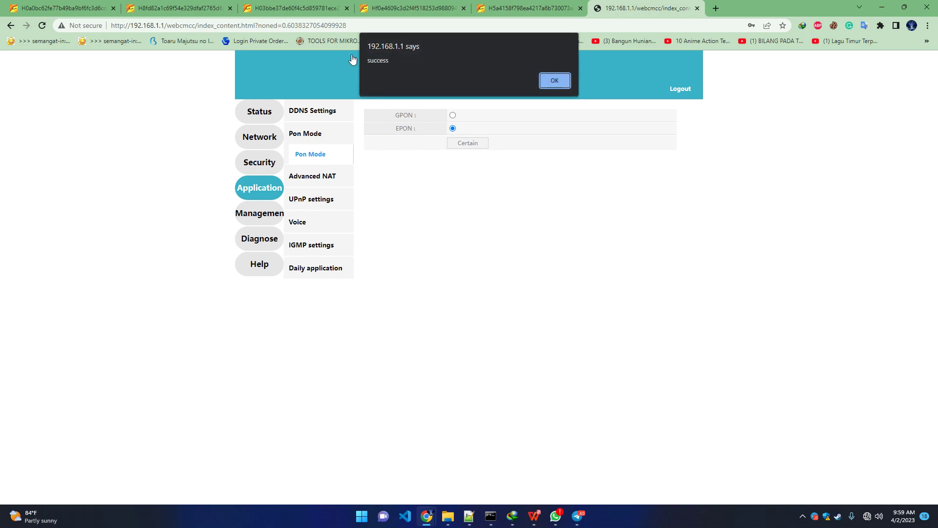
left_click(562, 86)
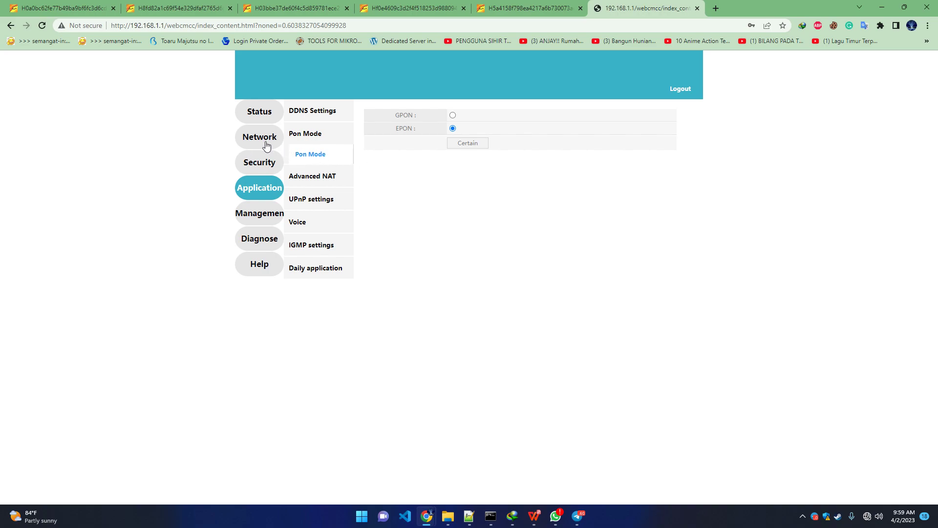
- Delete both existing WAN connections
left_click(265, 145)
left_click(369, 142)
left_click(370, 152)
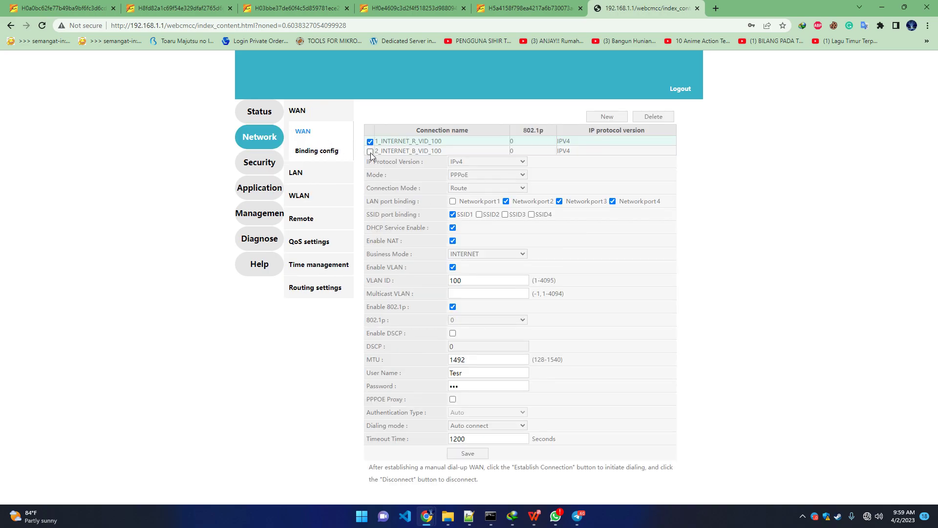
left_click(649, 119)
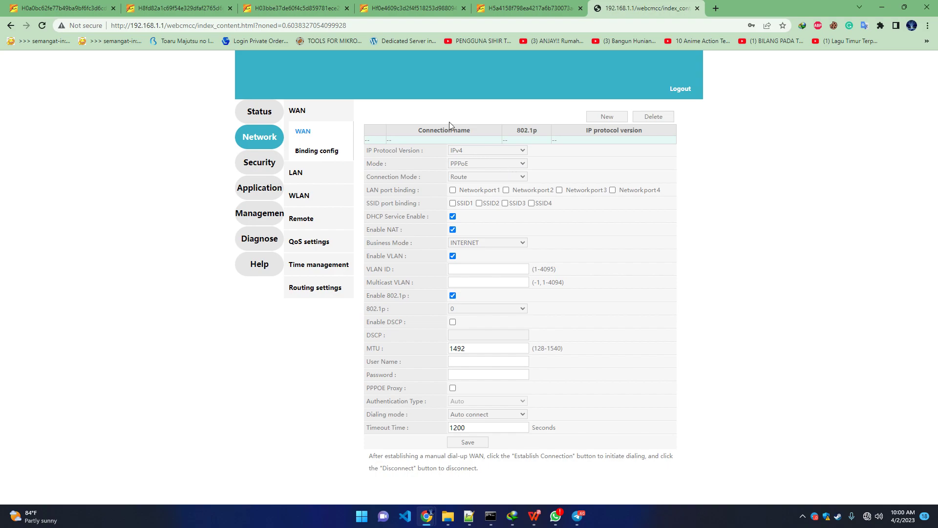
- Configure the new connection as IPv4, PPPoE, Route mode with VLAN disabled
left_click(495, 148)
left_click(474, 162)
left_click(480, 166)
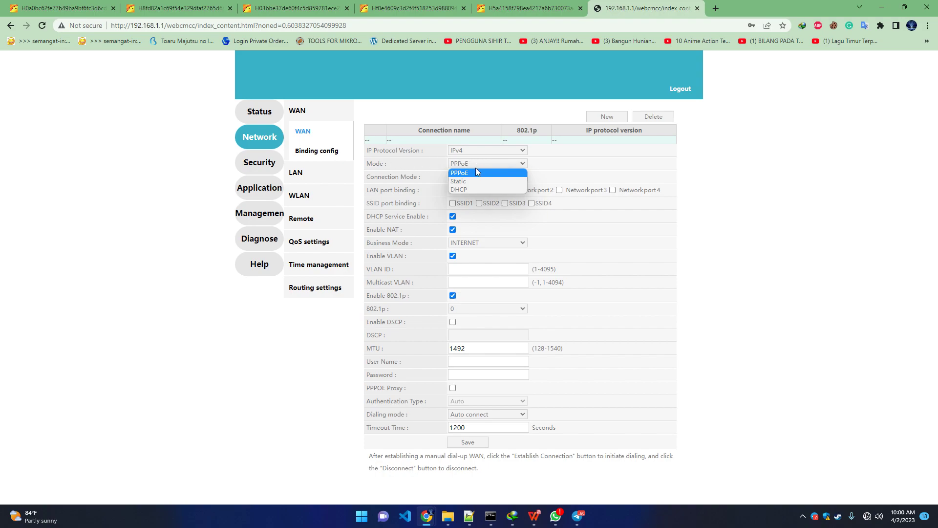
left_click(476, 167)
left_click(479, 179)
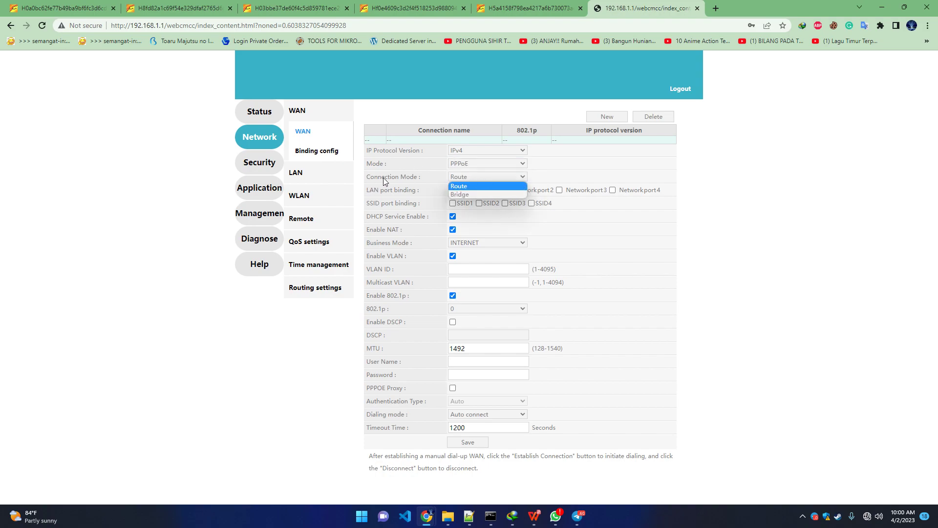
left_click(586, 163)
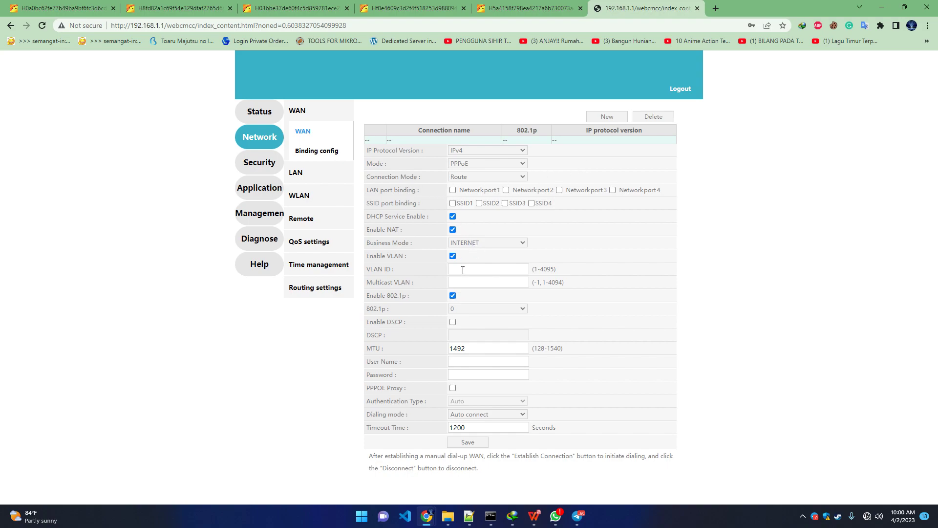
left_click(502, 272)
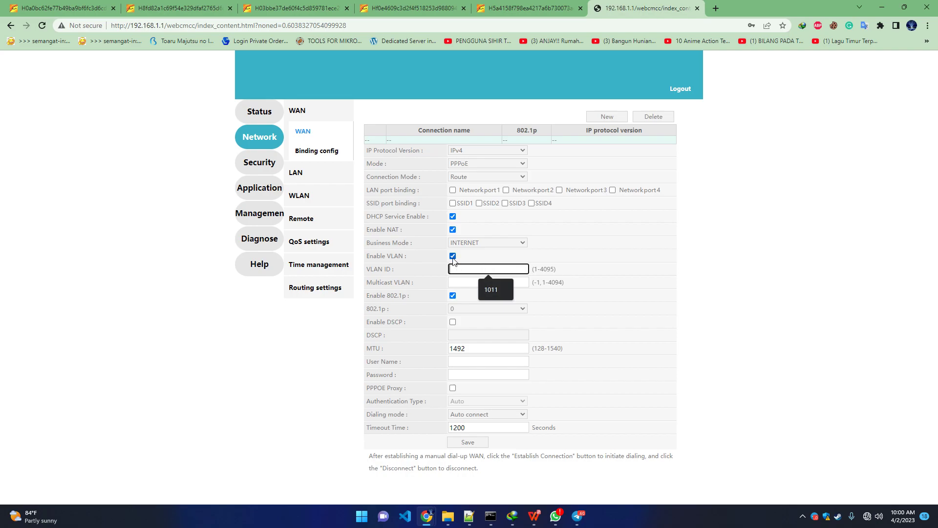
left_click(453, 256)
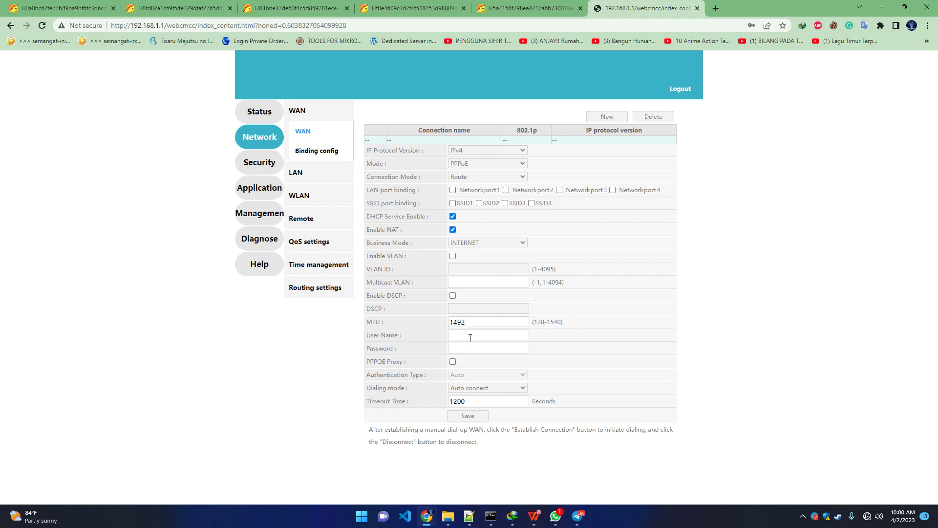
- Enter the PPPoE user name and password, bind LAN ports 2–4 and SSID1, and save
left_click(493, 336)
type("test")
key("Tab")
type("test")
left_click(505, 190)
left_click(560, 190)
left_click(613, 190)
left_click(452, 203)
left_click(459, 416)
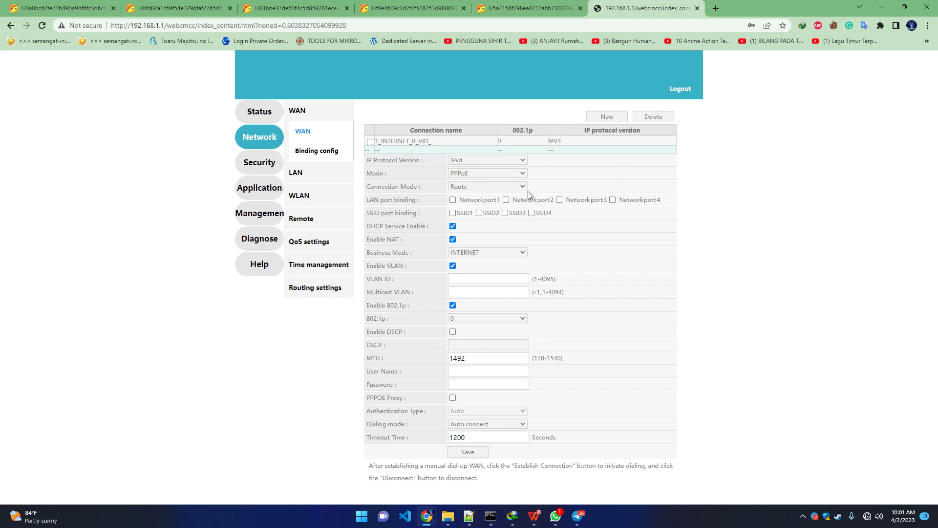
- Make the new connection bridged, bound to LAN port 1 and SSID2, with business mode Other
left_click(461, 190)
left_click(461, 202)
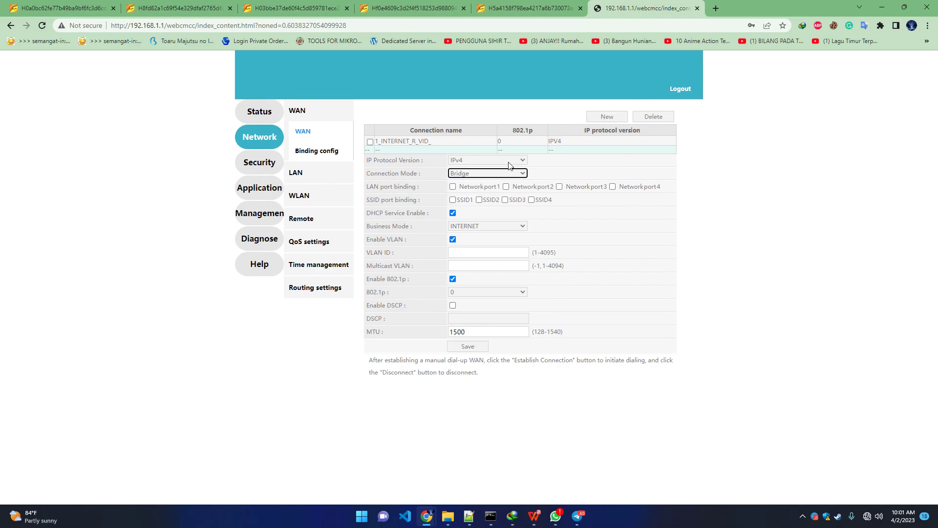
left_click(453, 187)
left_click_drag(499, 189, 459, 189)
left_click(474, 226)
left_click(472, 243)
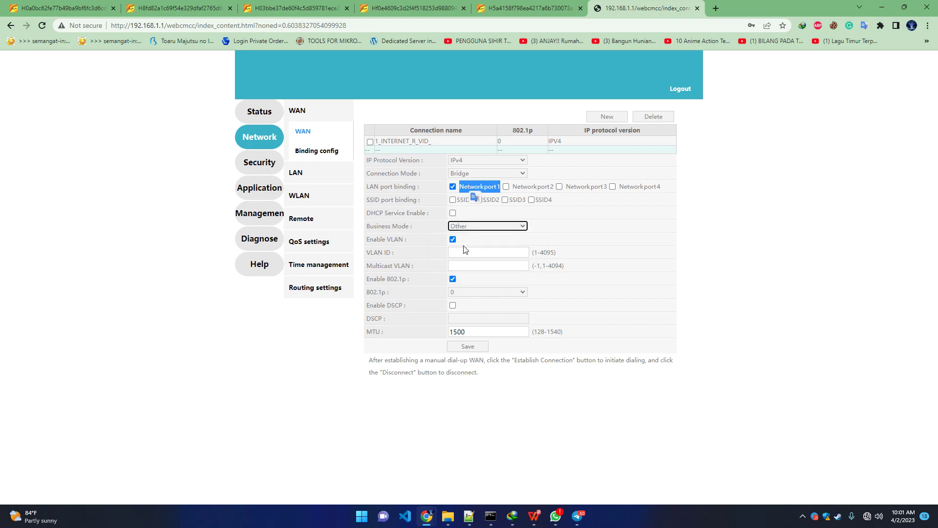
left_click(678, 220)
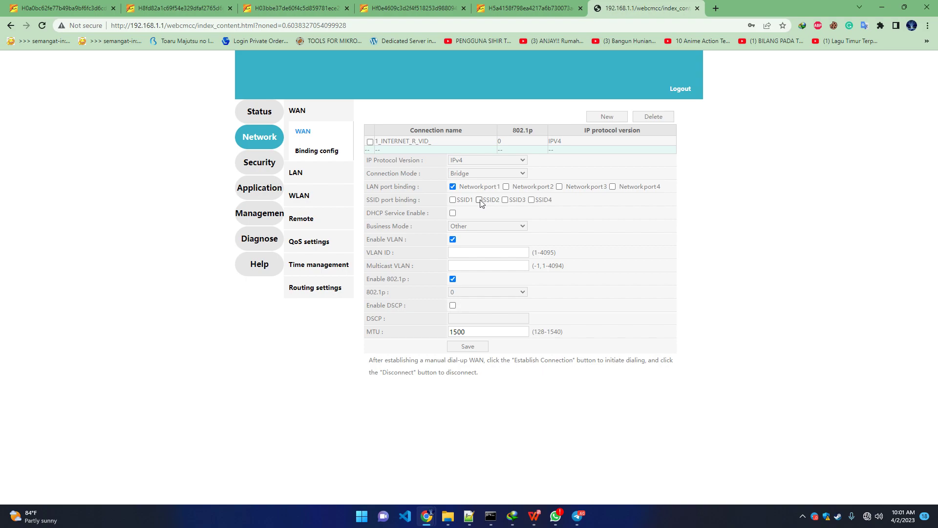
- Enter VLAN ID 100 and save the bridged connection
left_click(477, 253)
type("100")
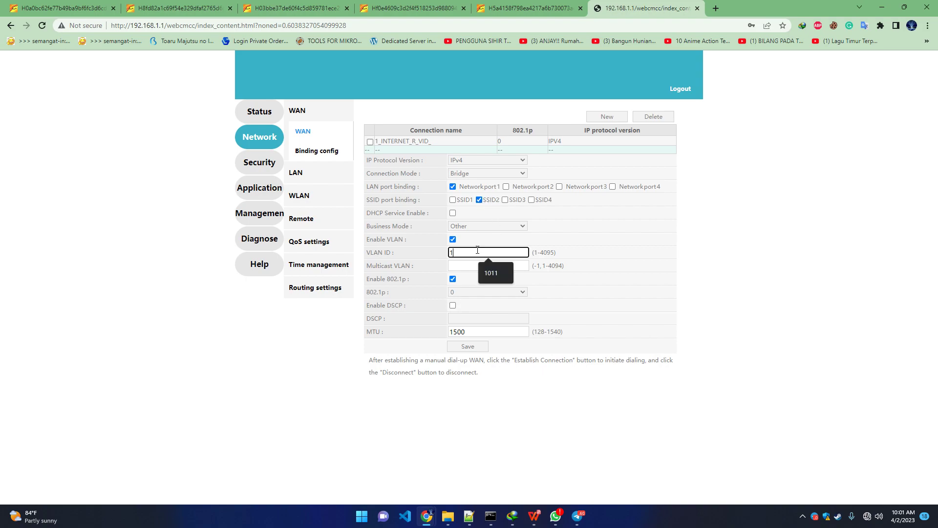
left_click(737, 259)
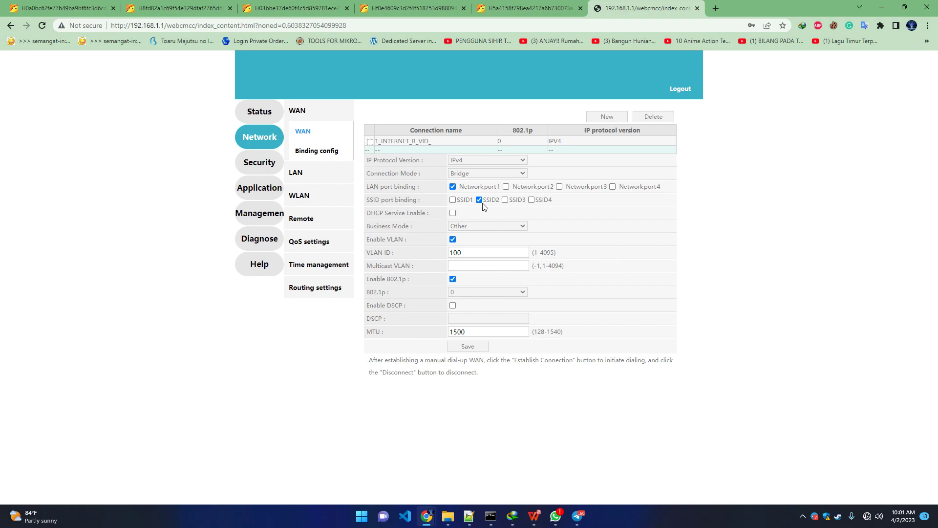
left_click(464, 252)
left_click(473, 348)
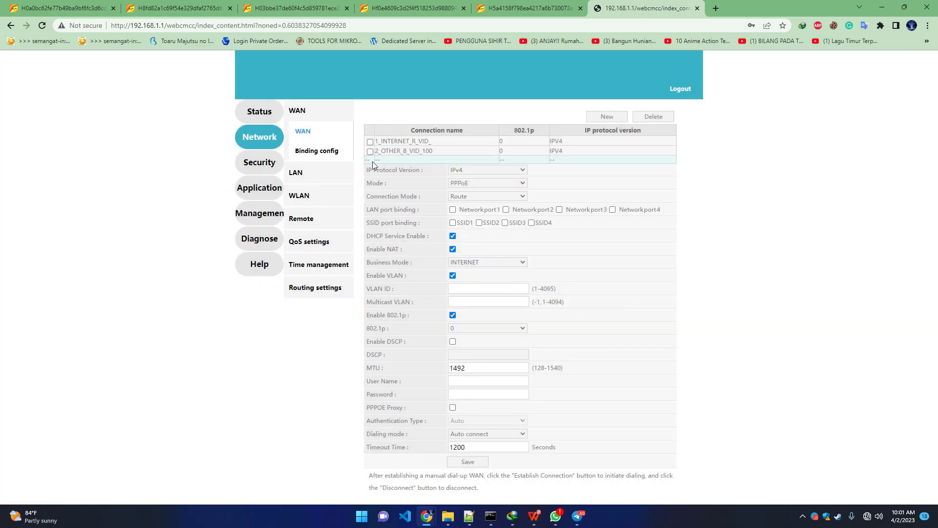
- Rename 2.4G SSID 1 from SSID1 to Pelanggan1, save it, and return to the WAN page
left_click(305, 197)
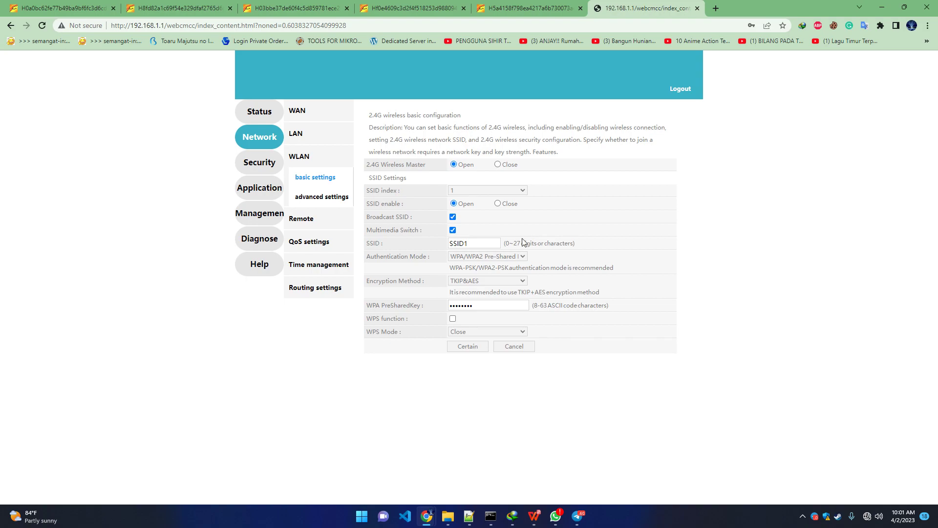
left_click(488, 191)
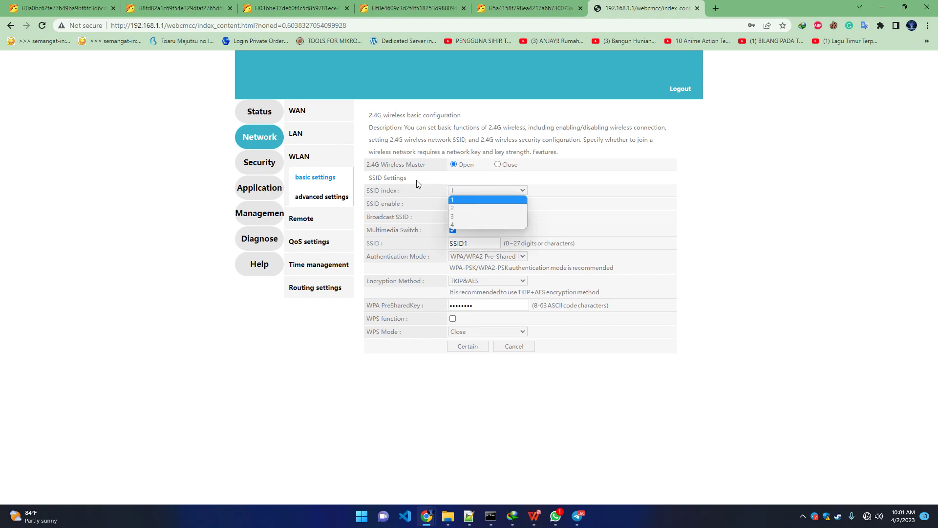
left_click(462, 199)
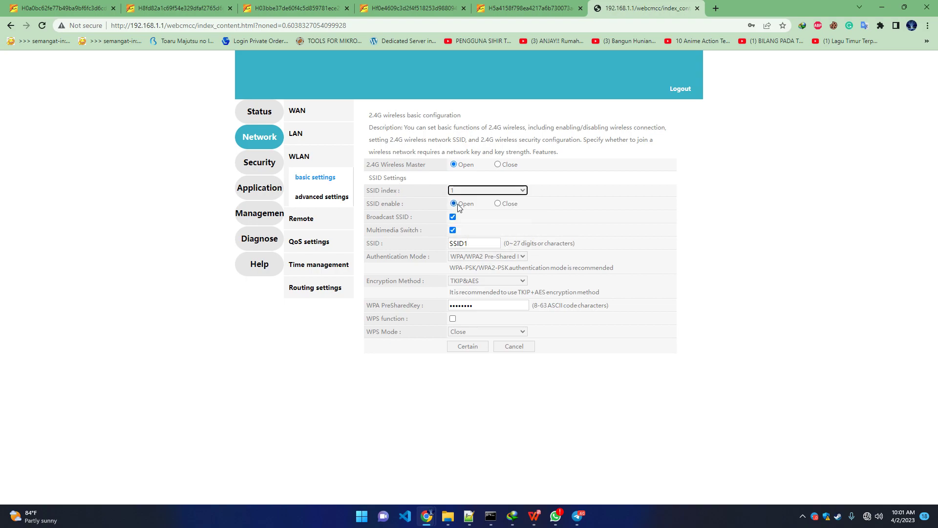
double_click(473, 240)
type("Pelanggan1")
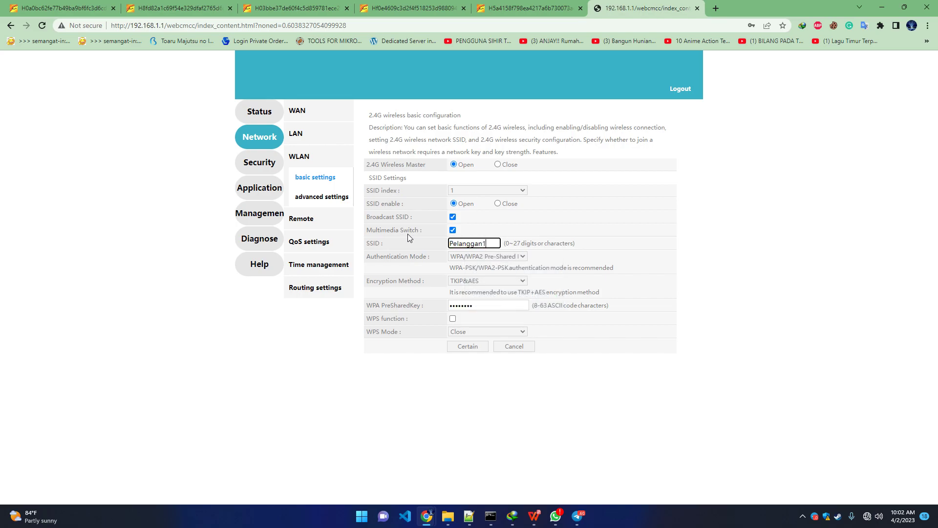
left_click(469, 347)
left_click(309, 112)
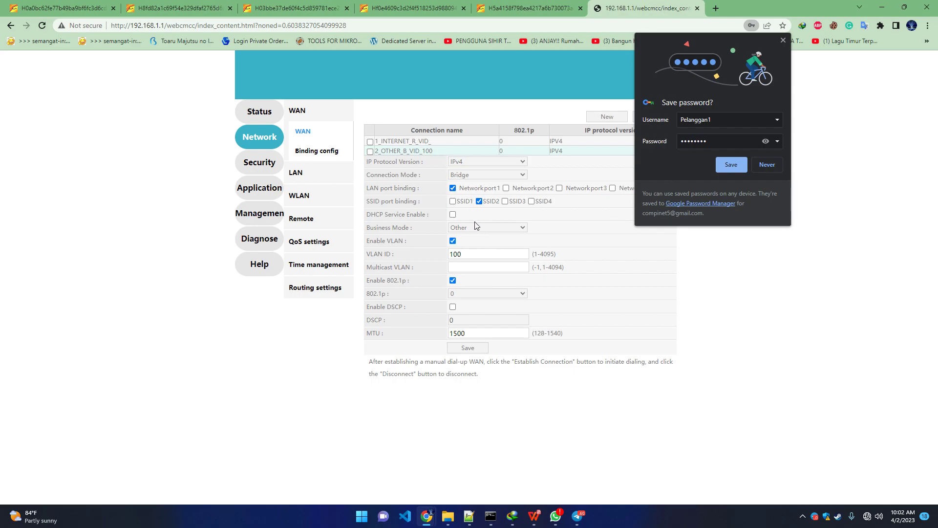
- Review both WAN connections, then enable 2.4G SSID 2 with Open authentication
left_click(484, 145)
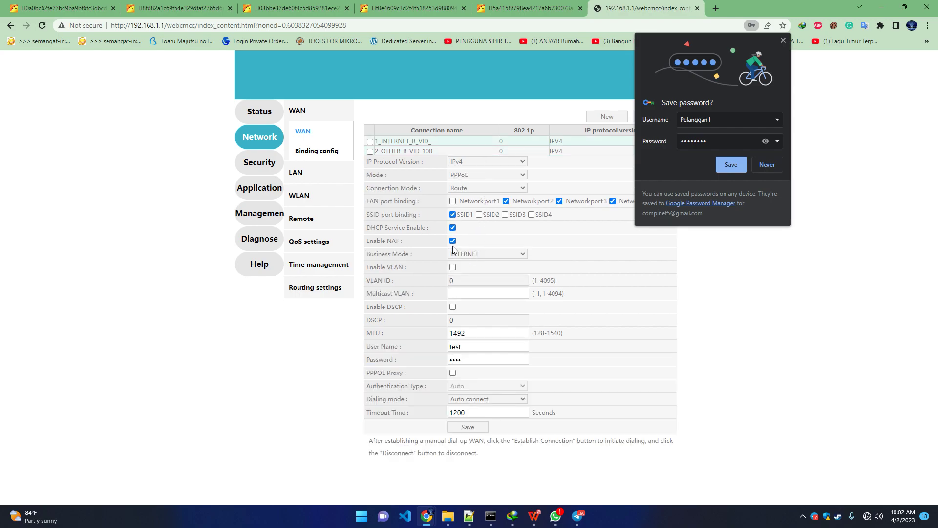
left_click(431, 151)
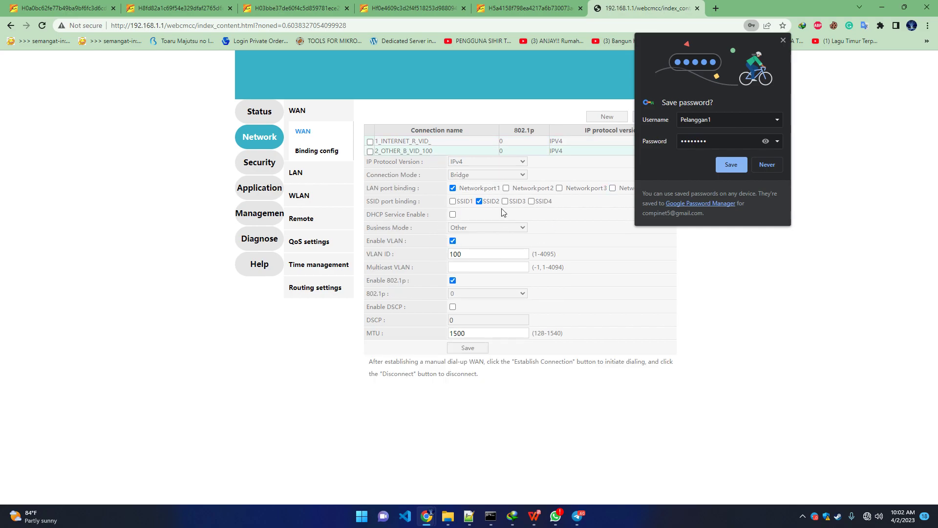
left_click(304, 199)
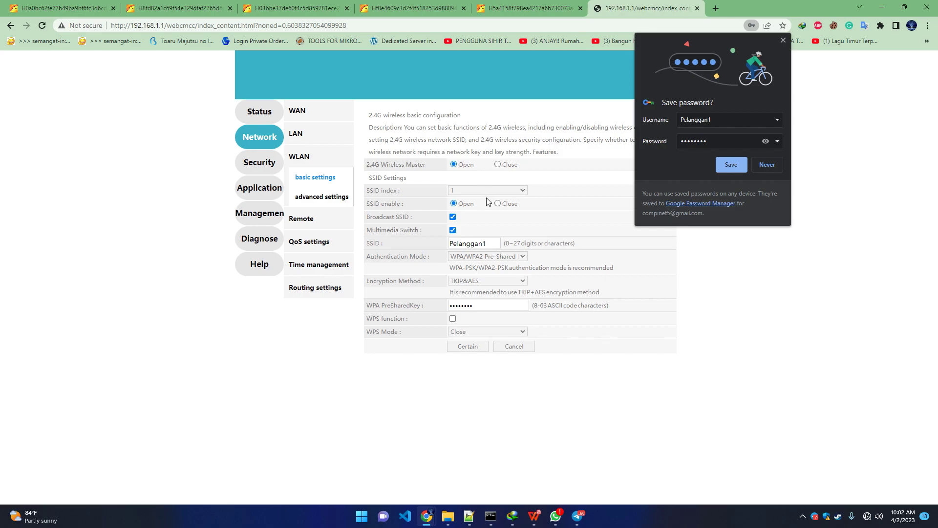
left_click(471, 192)
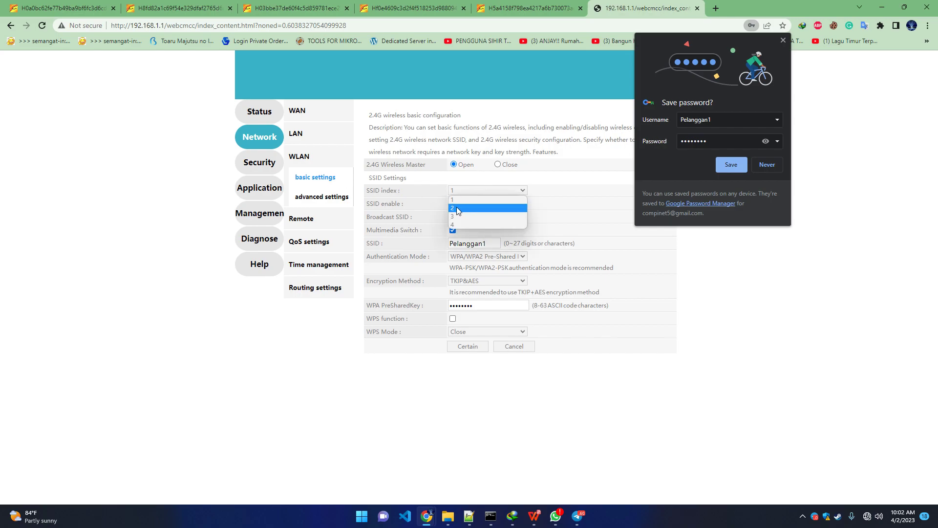
left_click(459, 209)
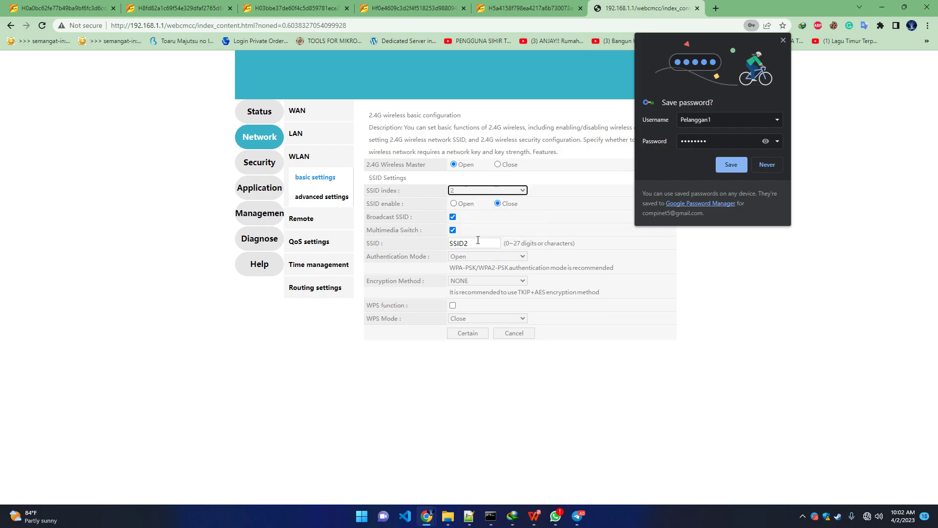
left_click(455, 204)
left_click(503, 257)
left_click(503, 258)
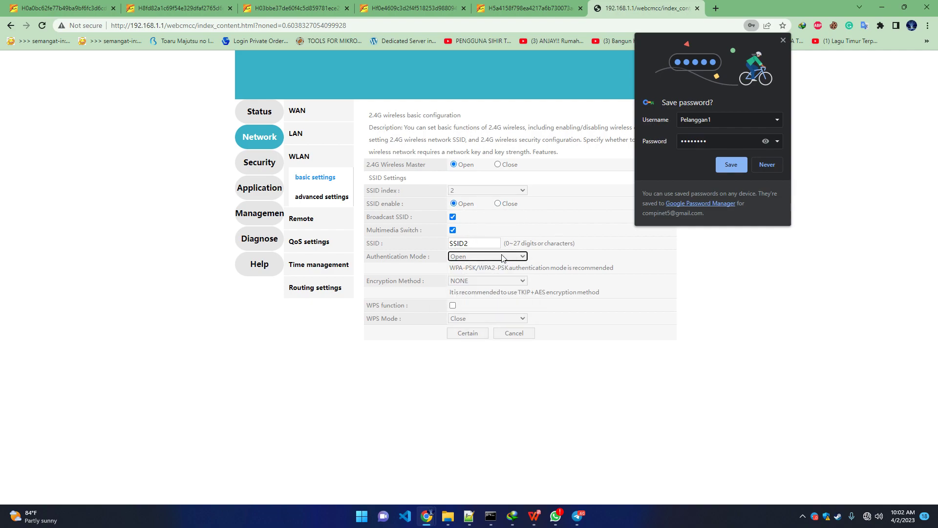
- Rename SSID 2 to HOTSPOTAREA, removing the rejected space, and save it
double_click(467, 242)
type("HOTSPOT AREA")
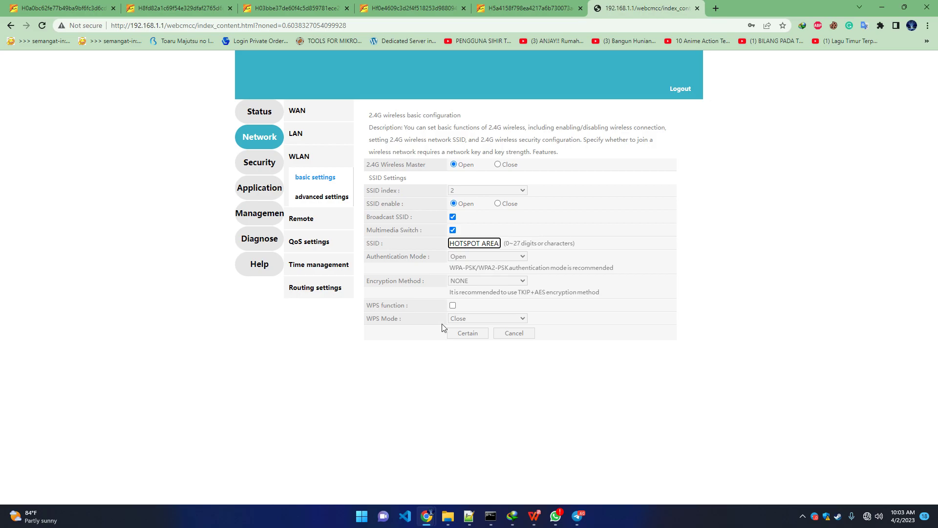
left_click(453, 334)
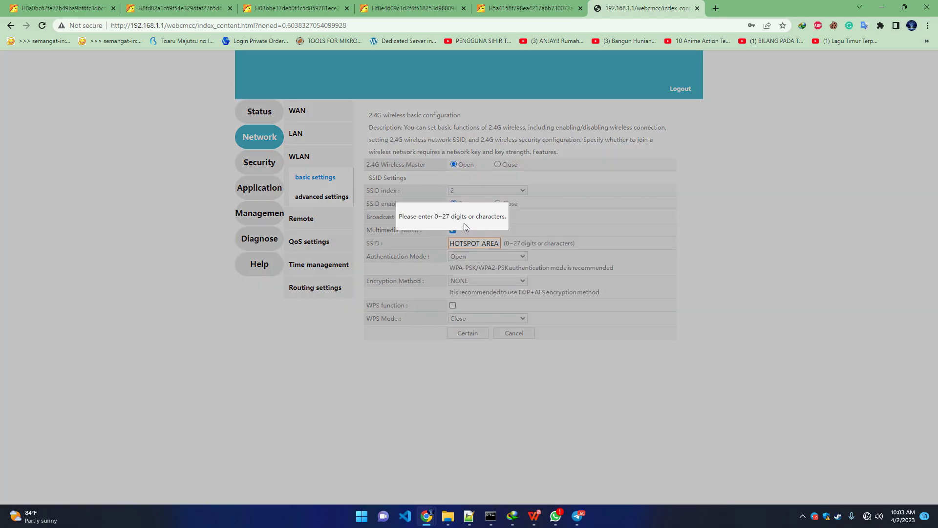
left_click(417, 227)
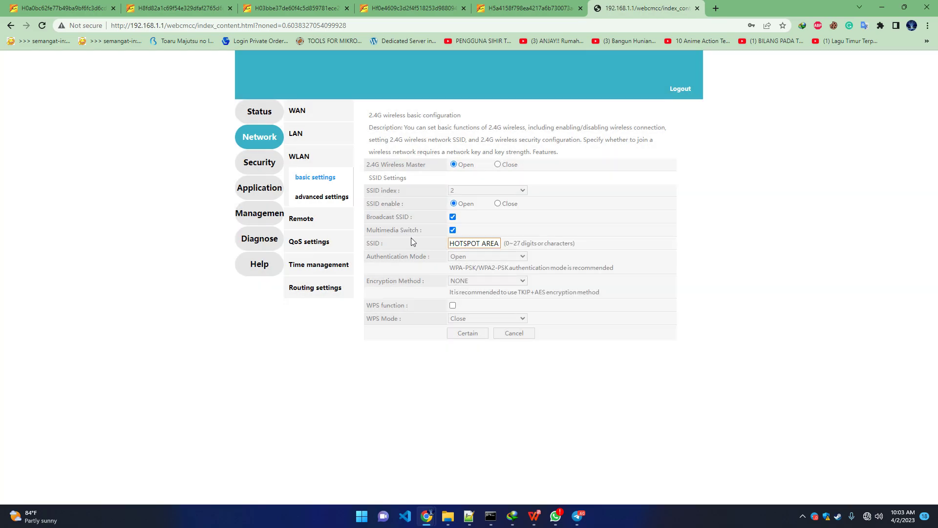
left_click(482, 242)
key("BackSpace")
left_click(470, 334)
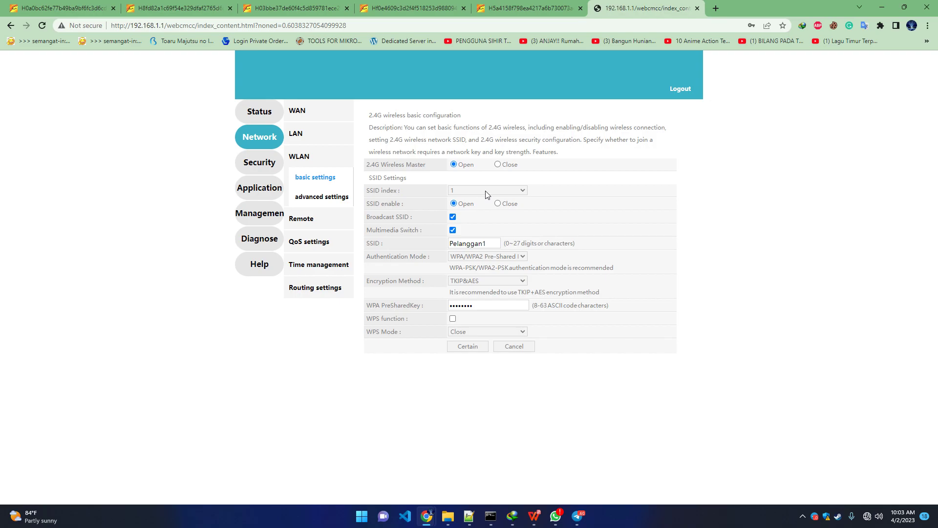
- Verify that SSID 2 is HOTSPOTAREA and SSID 1 is Pelanggan1
left_click(487, 192)
left_click(468, 206)
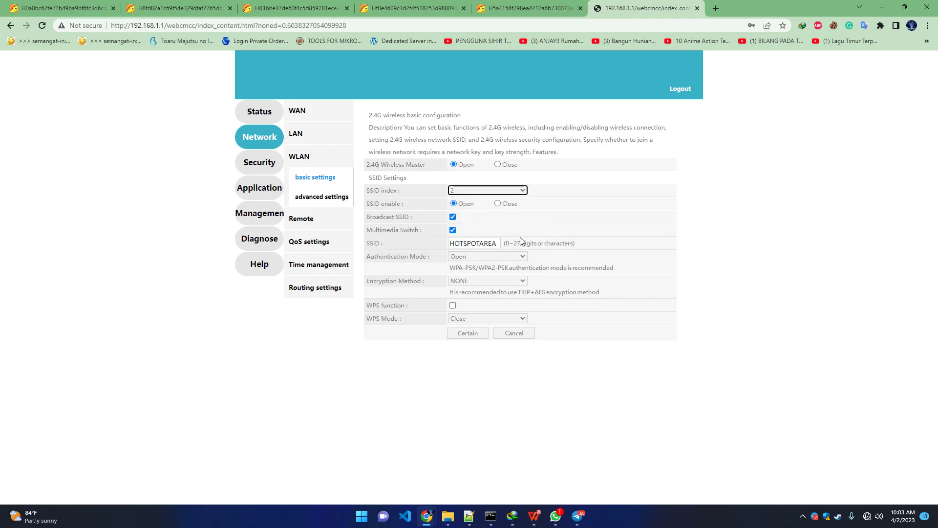
left_click(478, 191)
left_click(470, 201)
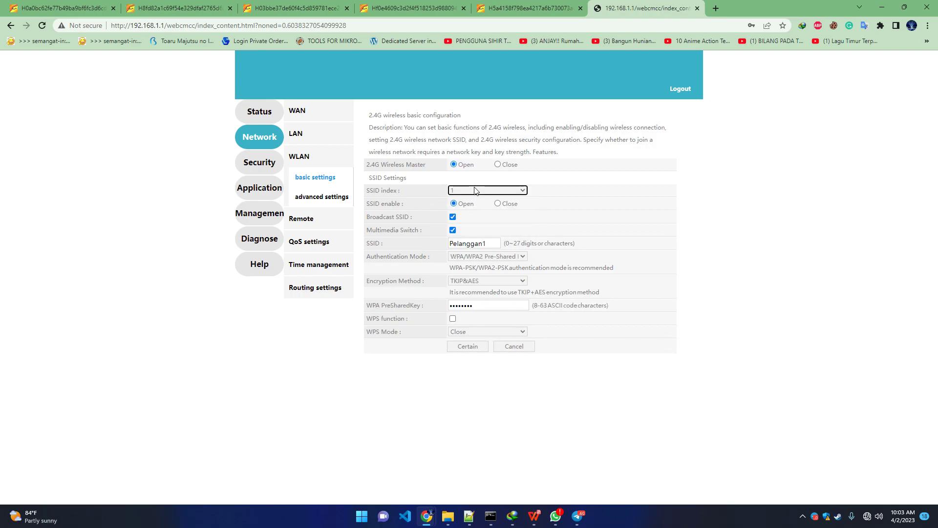
- Decline Chrome's password save, glance at time and remote management, then reopen the WAN page
left_click(304, 198)
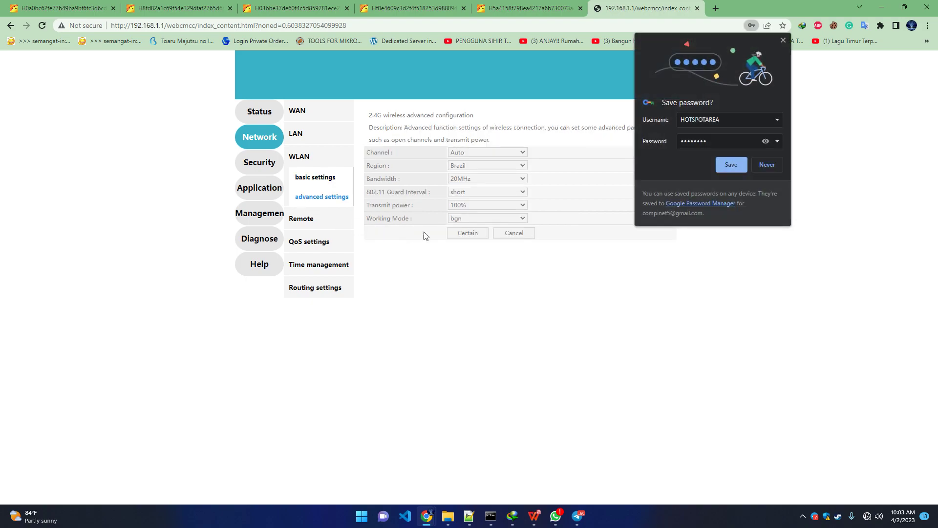
left_click(766, 168)
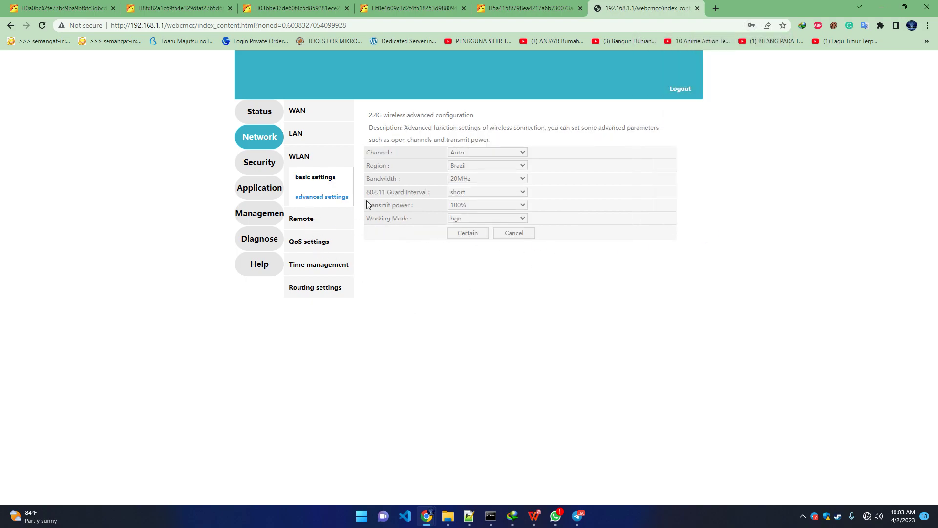
left_click(312, 267)
left_click(311, 177)
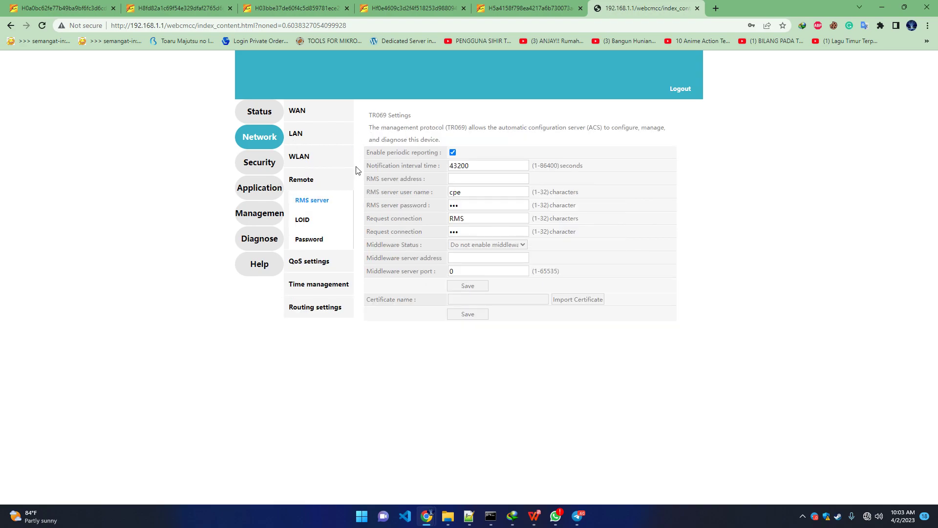
left_click(302, 112)
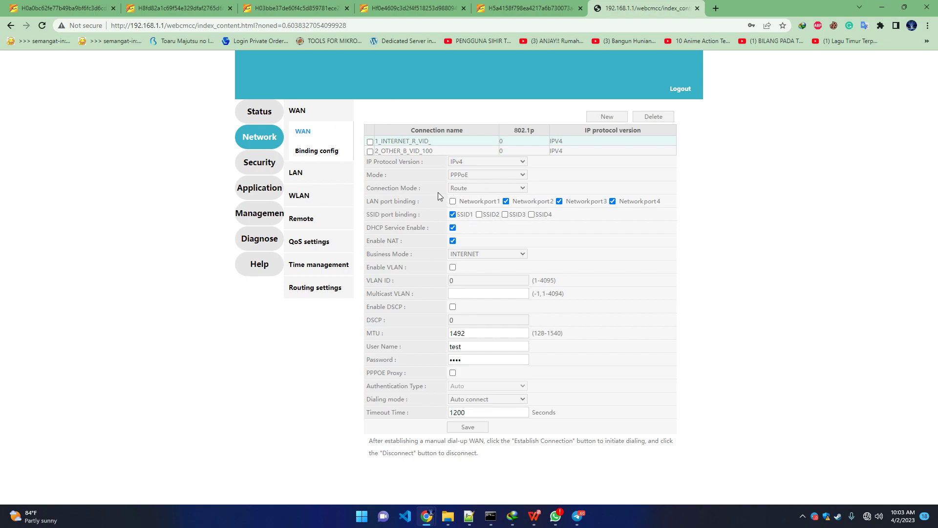
- Check the bridged VLAN 100 and PPPoE internet WAN entries, then go to Application's DDNS Settings
left_click(445, 151)
left_click(485, 142)
left_click(266, 195)
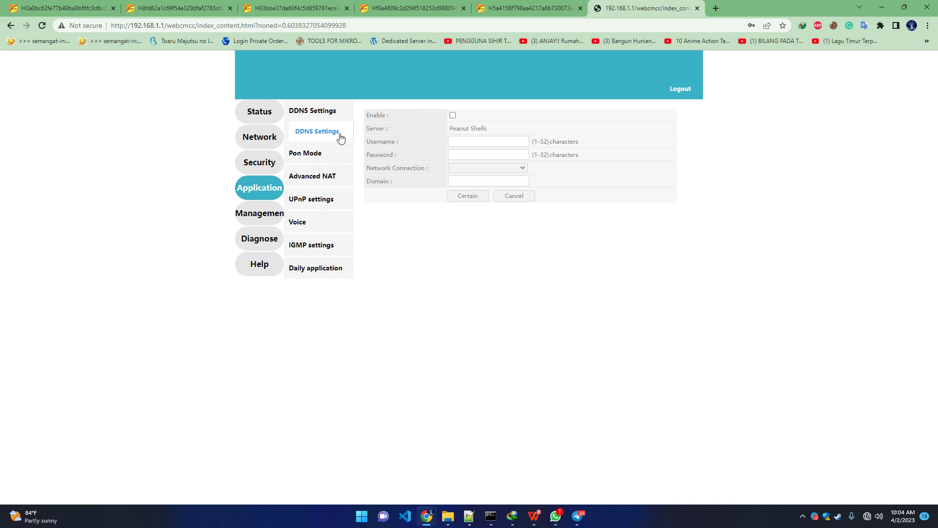
left_click(293, 8)
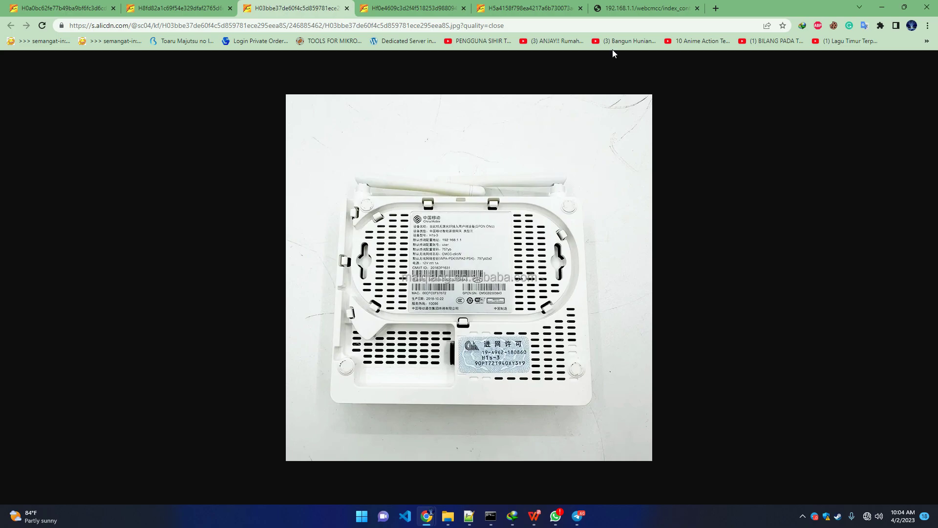
left_click(627, 7)
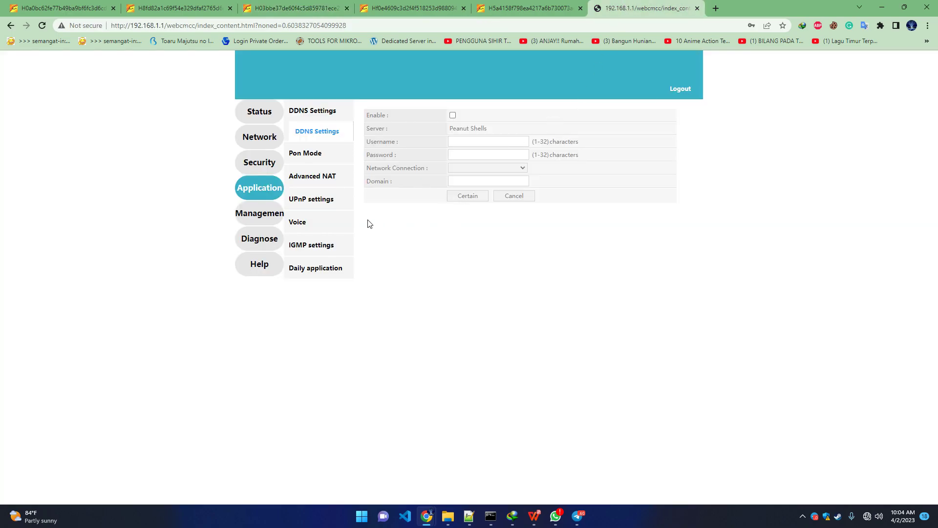